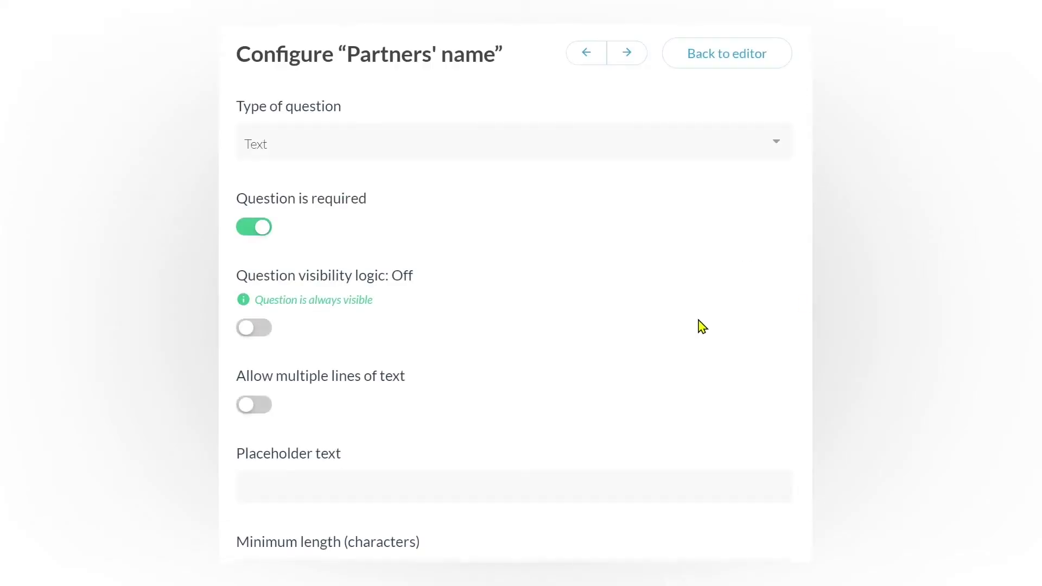
Turn on visibility logic for Partners' name with condition Relationship Status is Partnered
click(254, 327)
scroll(538, 325, down, 1)
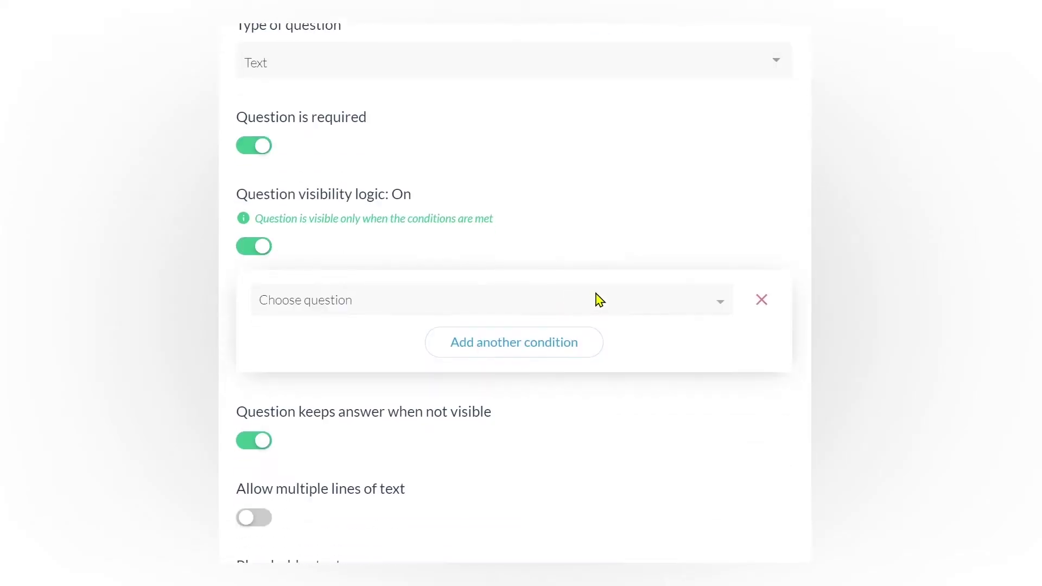
click(600, 298)
click(521, 538)
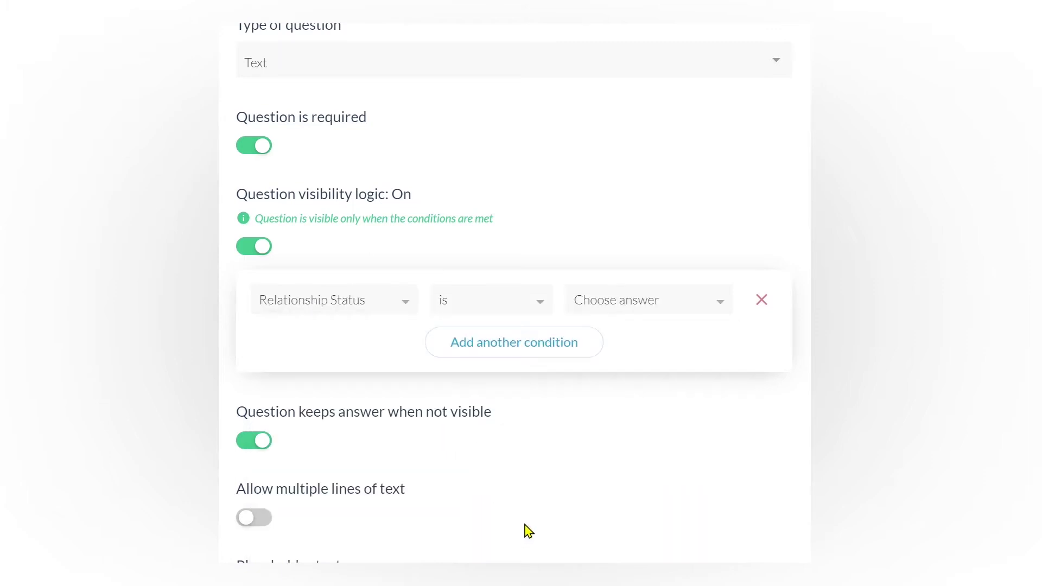
scroll(556, 488, down, 2)
click(712, 227)
click(665, 277)
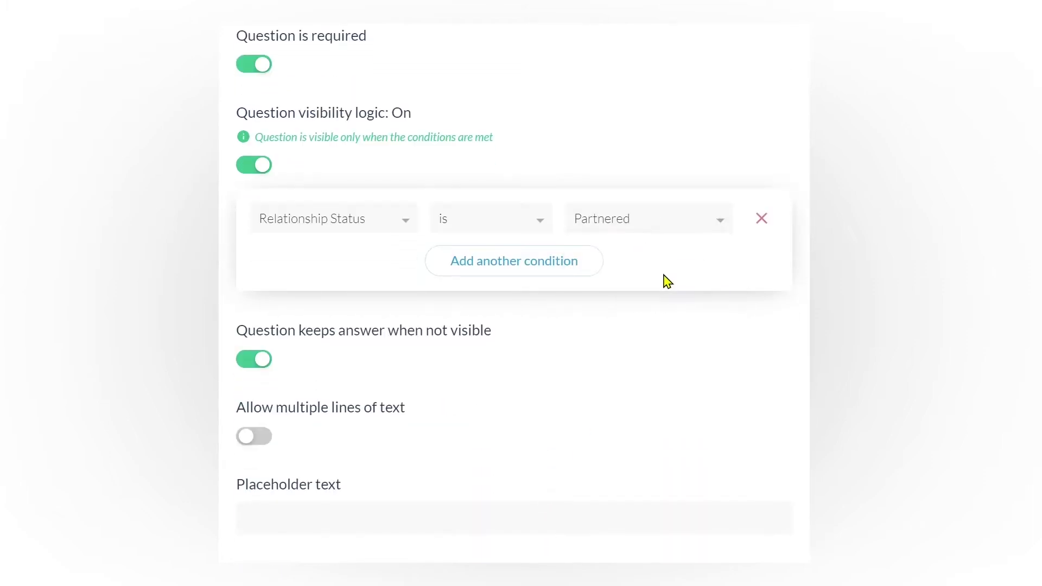
Add an Or condition, Relationship Status is Married, then pick Partnered in the live form
click(550, 261)
click(550, 261)
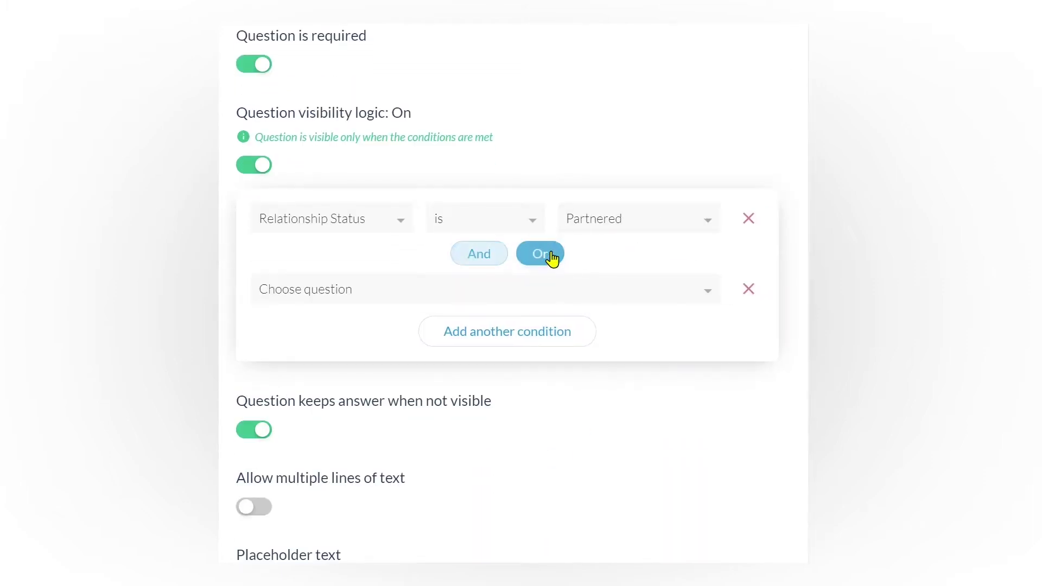
click(551, 296)
click(522, 525)
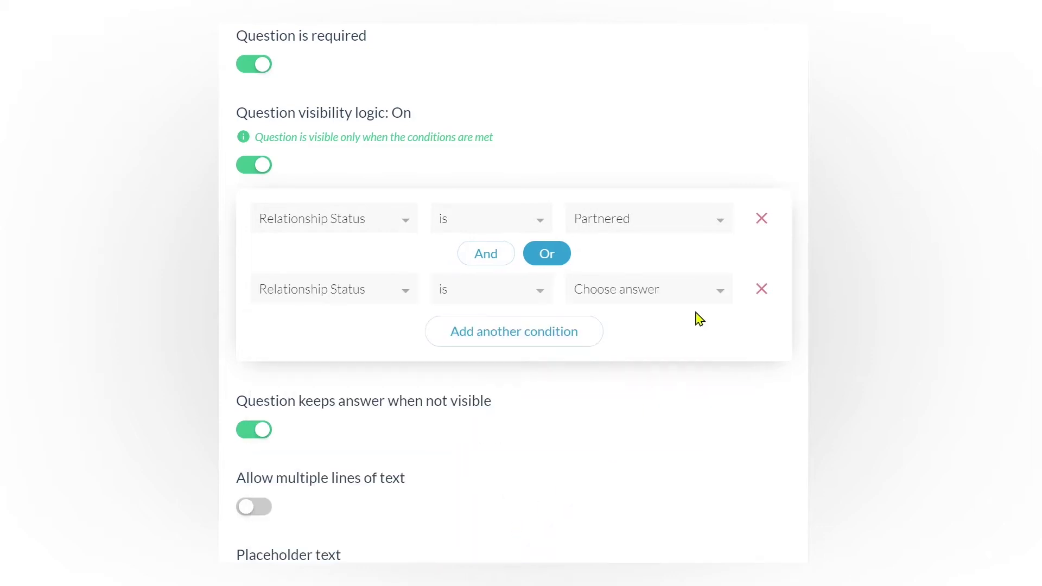
click(708, 293)
click(682, 380)
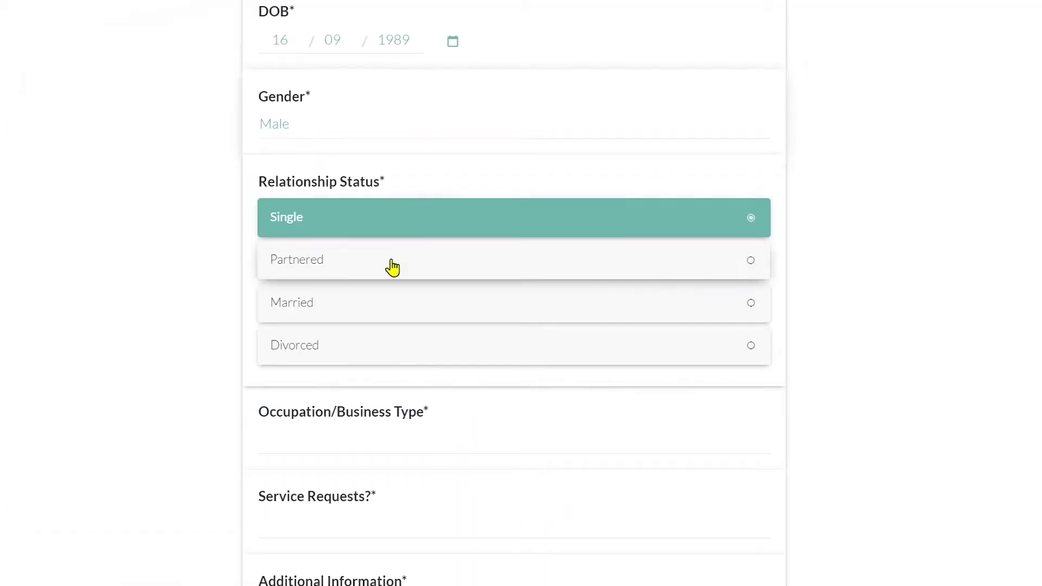
click(391, 263)
Test the preview by toggling Single and Partnered and typing 'Mar' as the partner's name
click(399, 220)
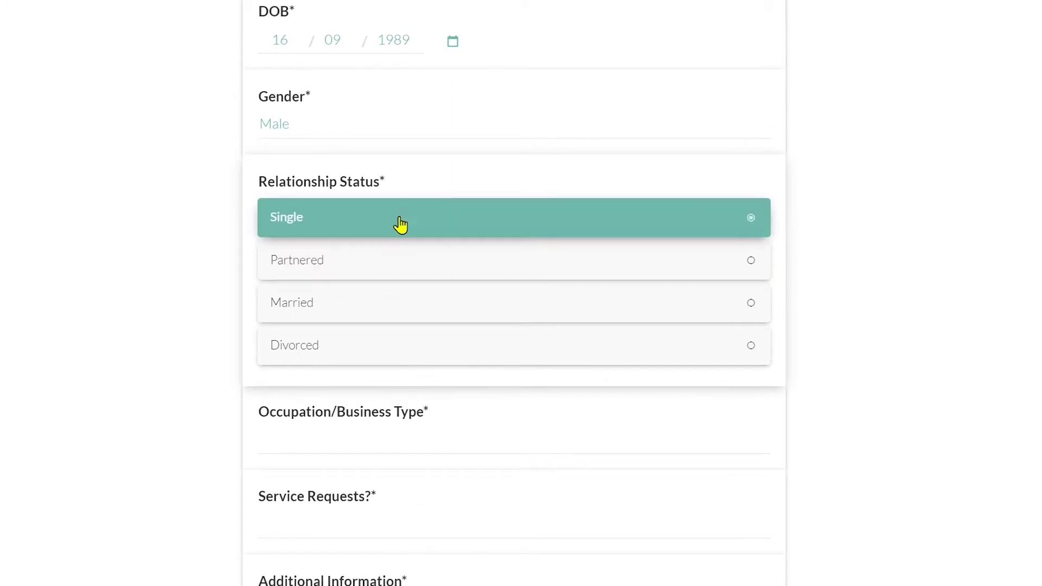
click(389, 264)
click(426, 435)
text(Mar)
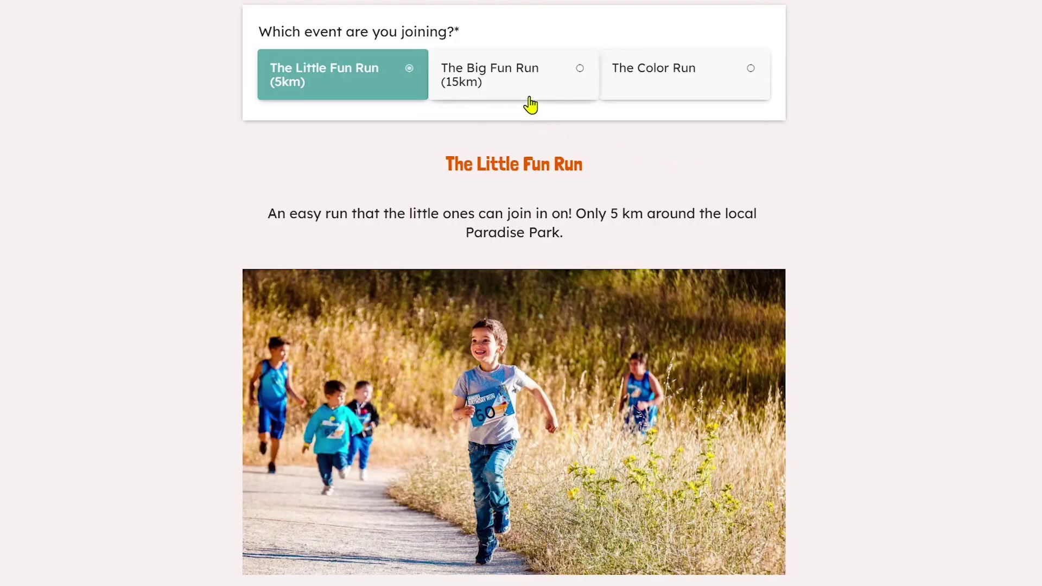
Preview the fun run form with The Big Fun Run (15km), other guests, and guest details
click(529, 87)
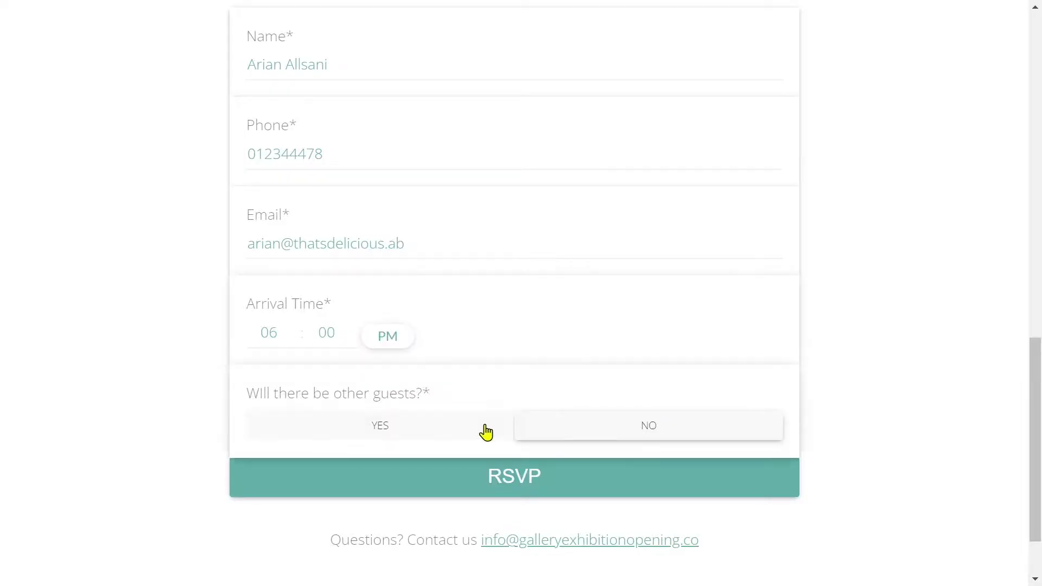
click(486, 432)
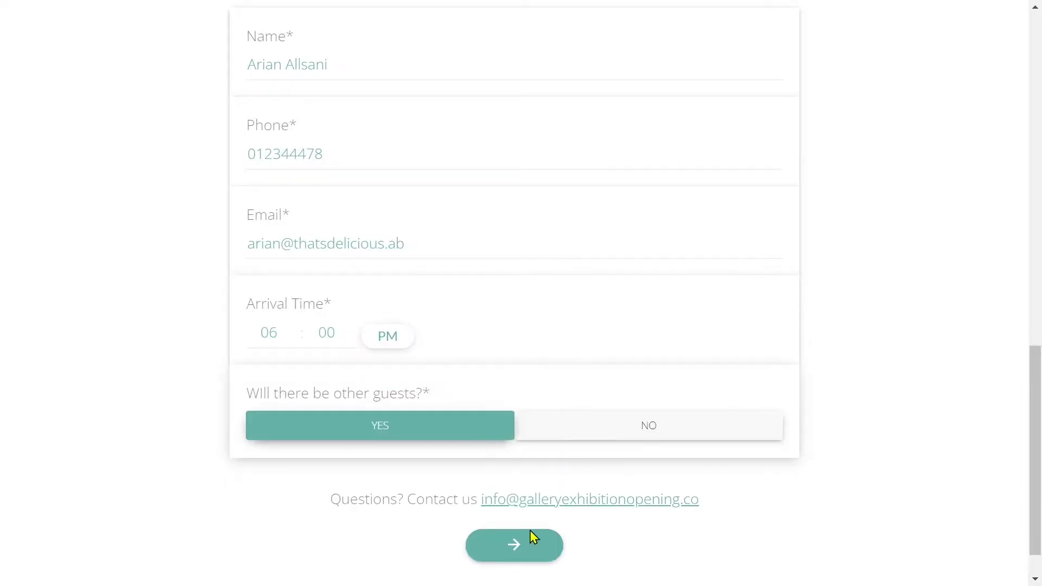
click(539, 559)
click(498, 129)
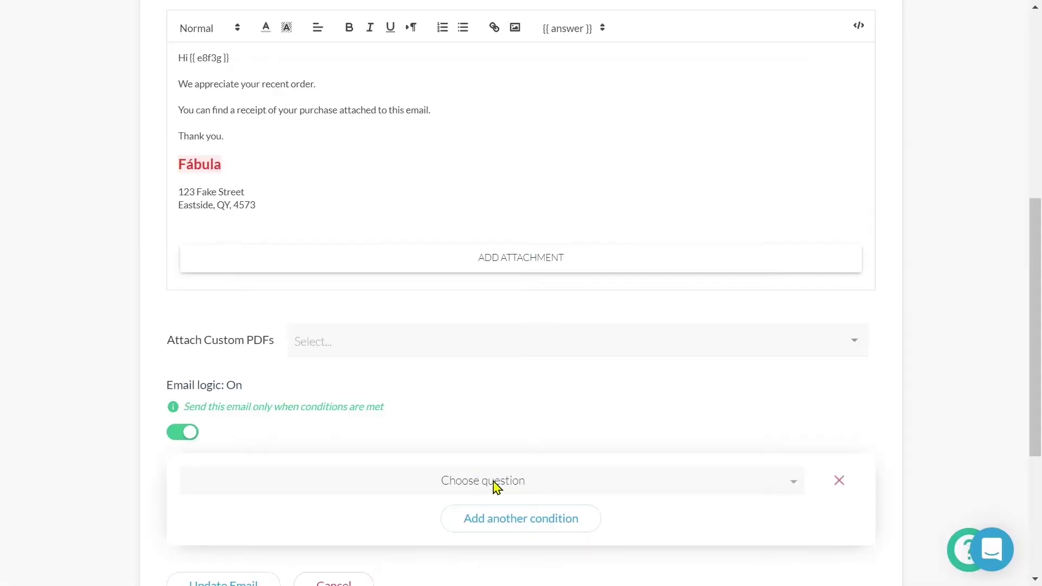
Base the email and mailing-list conditions on Happy to join our mailing list is Yes
click(480, 484)
scroll(480, 484, down, 3)
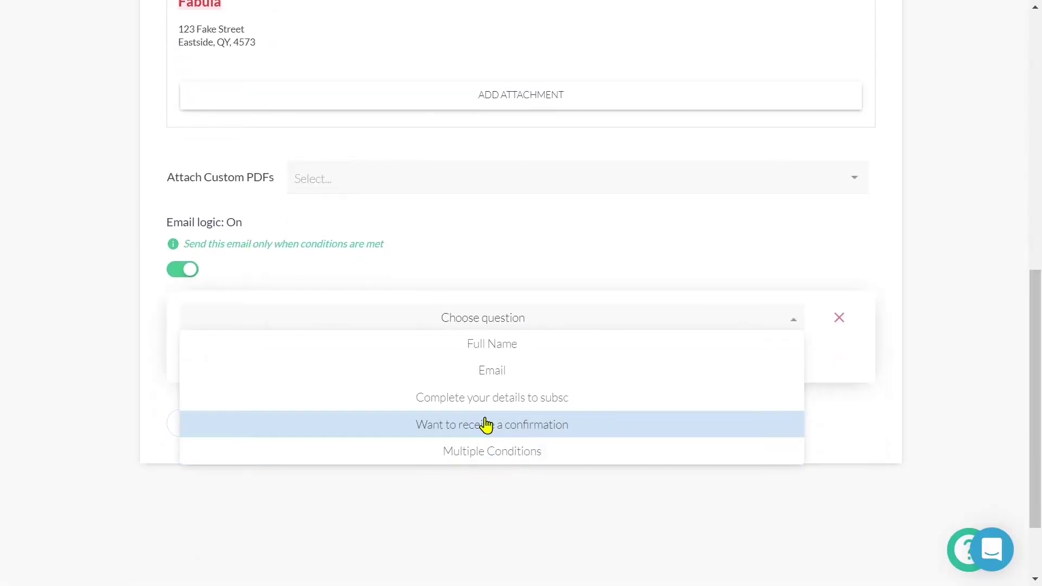
click(487, 425)
click(659, 326)
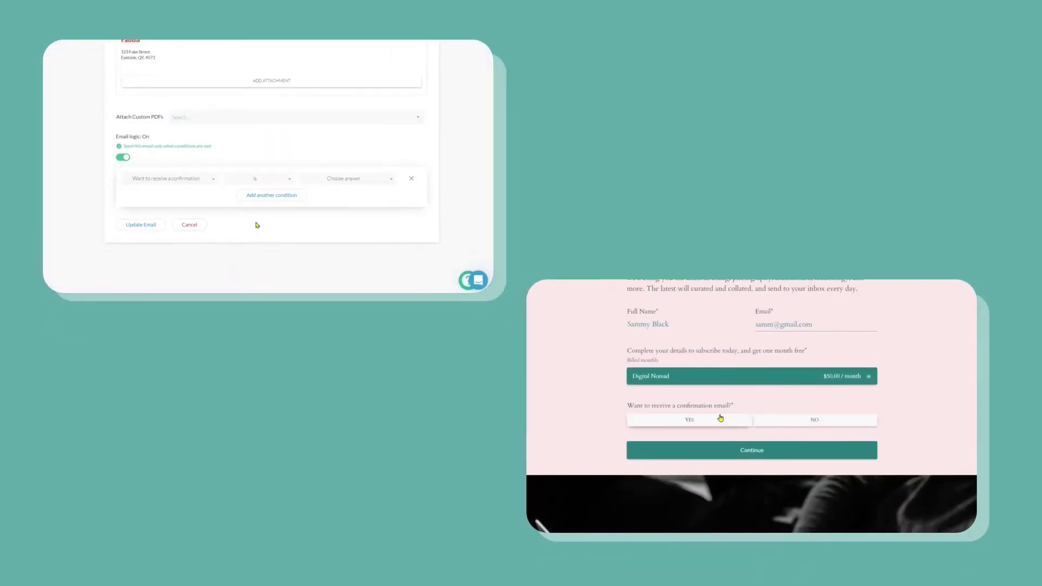
click(720, 419)
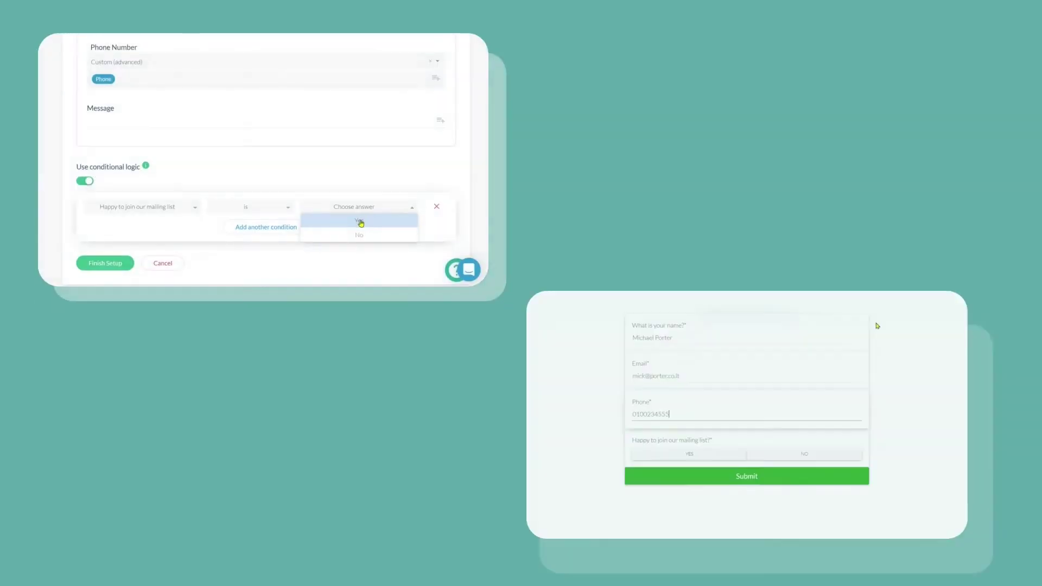
click(361, 233)
click(738, 443)
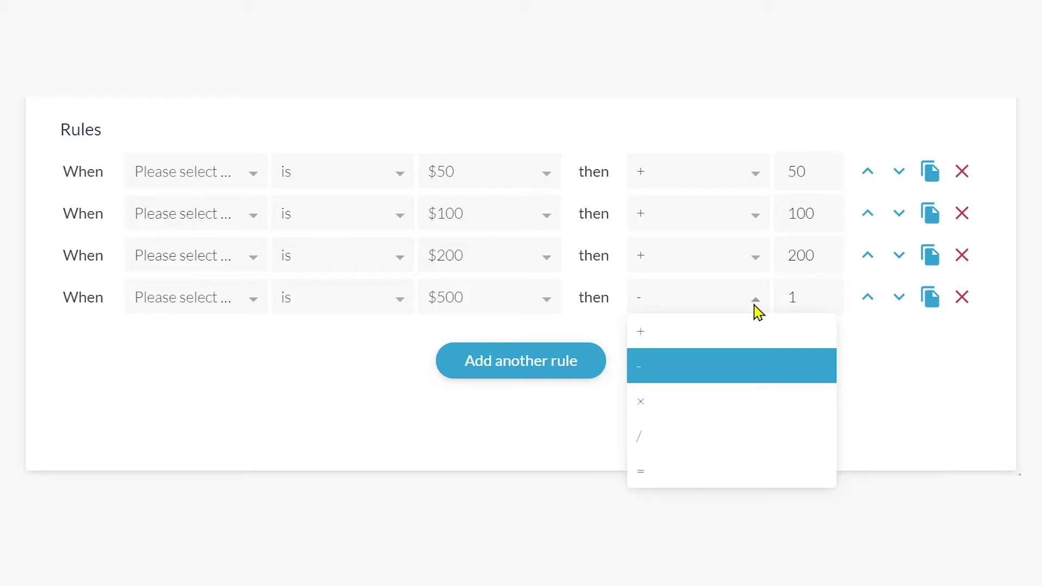
Make the $500 rule add 1 and base the second quiz rule on the second question
click(724, 336)
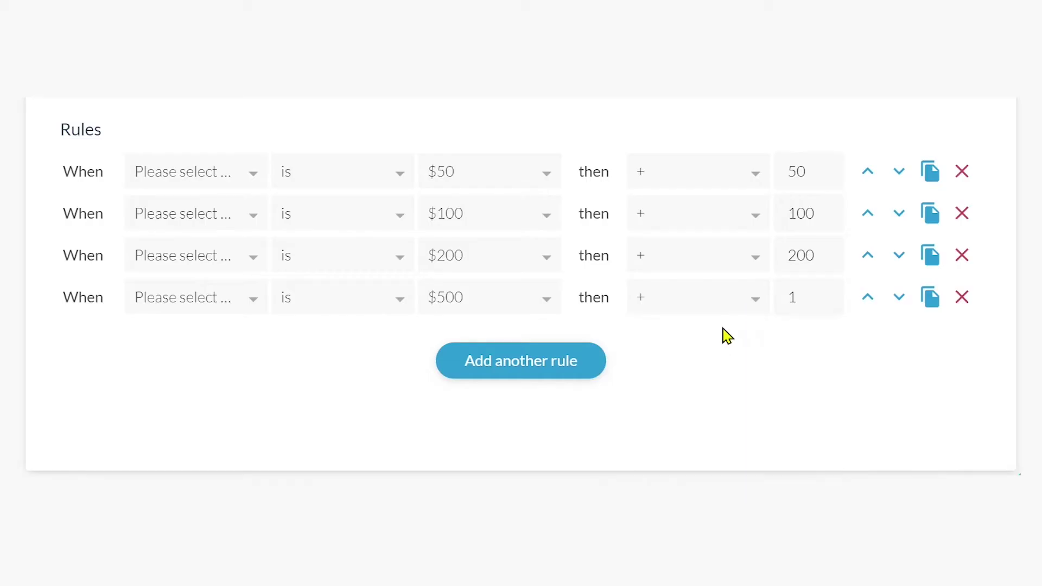
click(795, 298)
text(1)
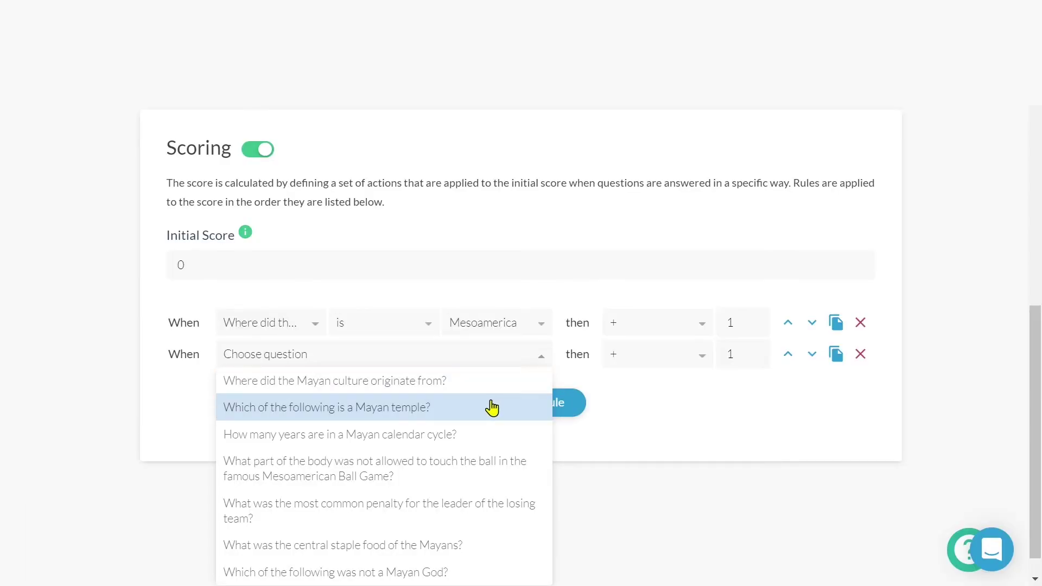
click(492, 407)
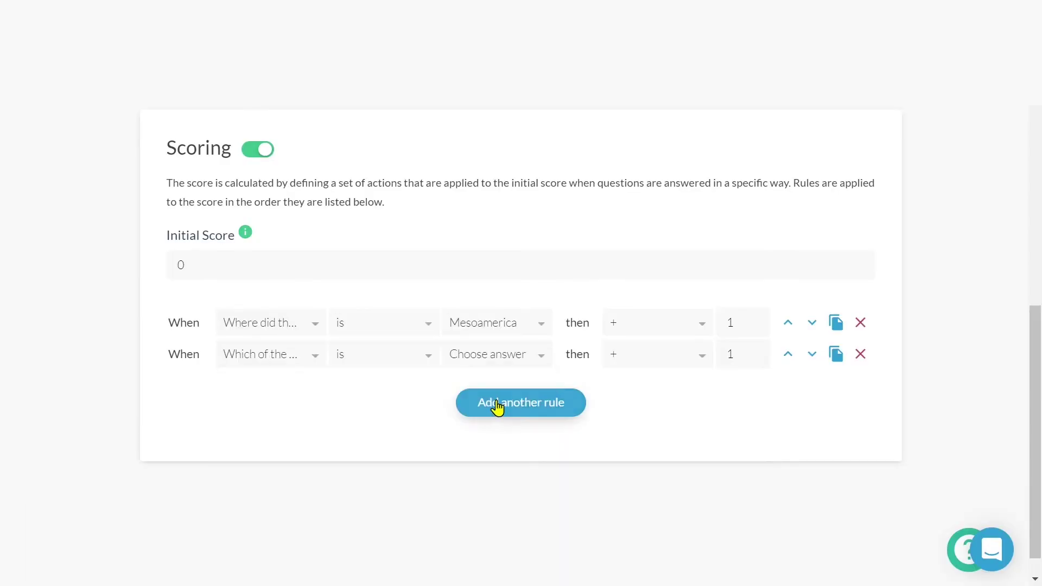
click(550, 357)
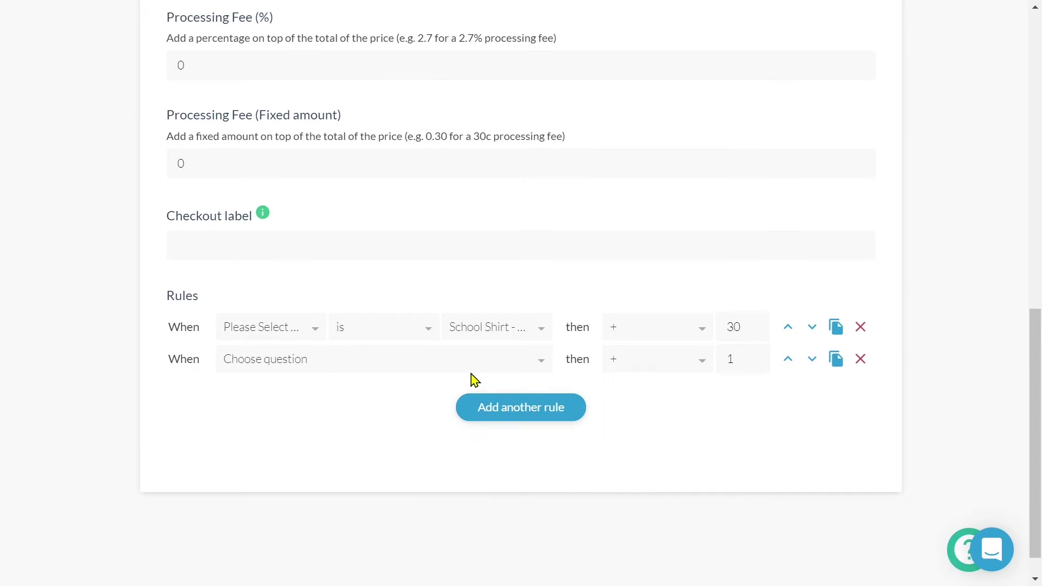
Set price rule 2 to Please Select Your Uniform Items is a School Shirt item
click(468, 368)
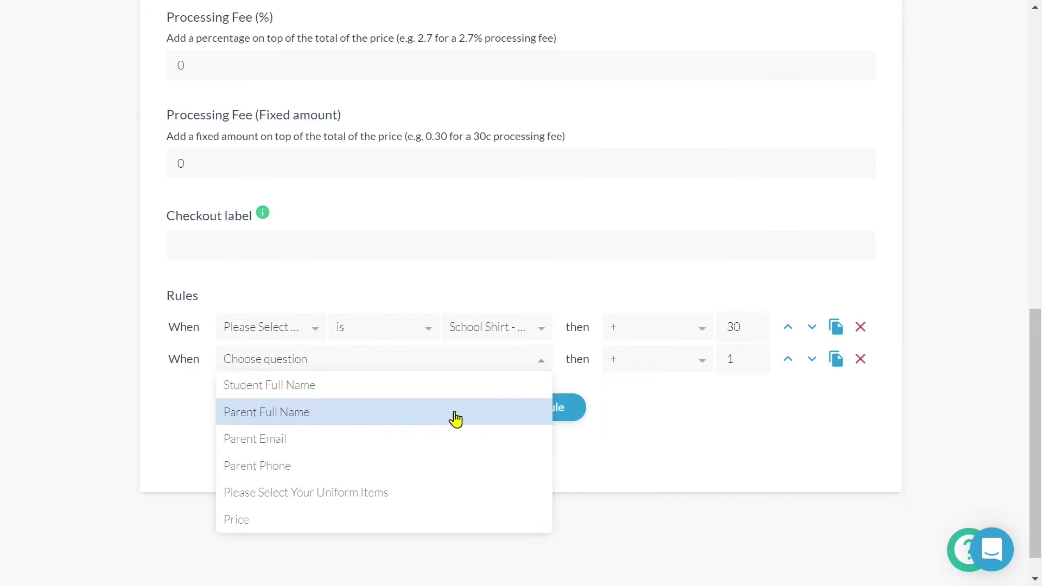
click(405, 497)
click(493, 361)
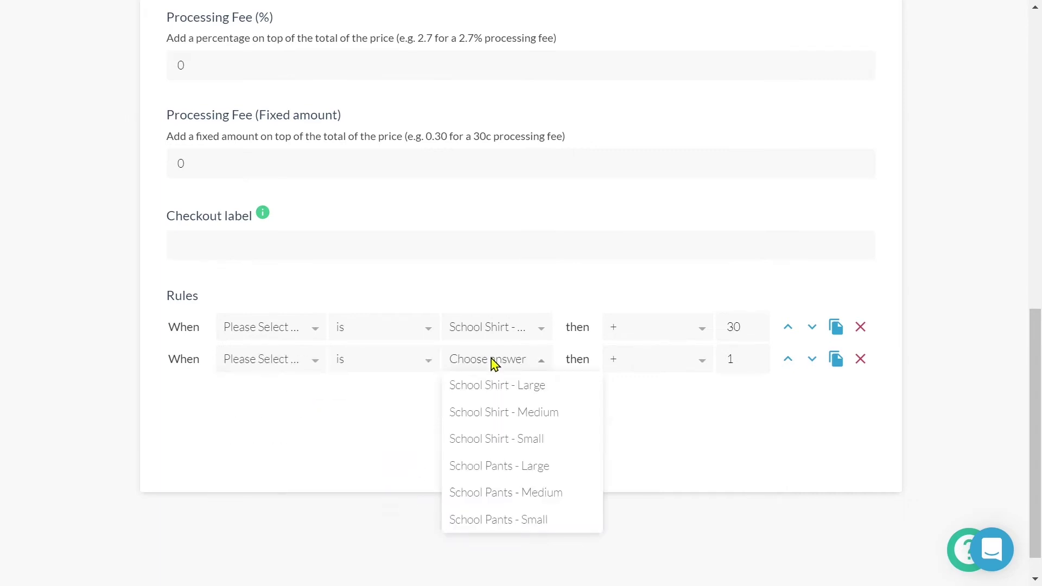
click(495, 441)
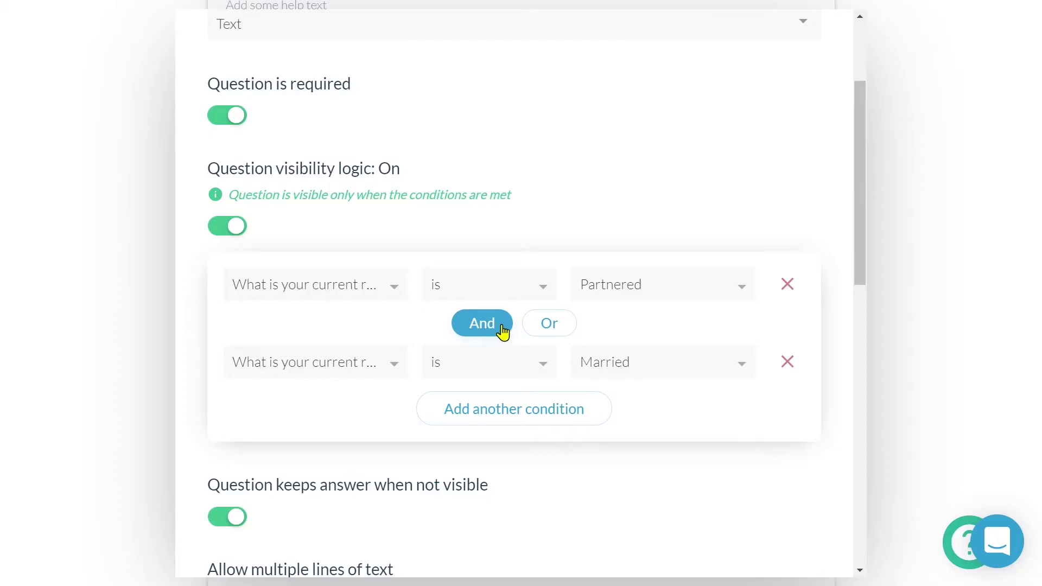
Join the relationship conditions with Or, test Partnered and Married in preview, and reopen the question settings
click(567, 328)
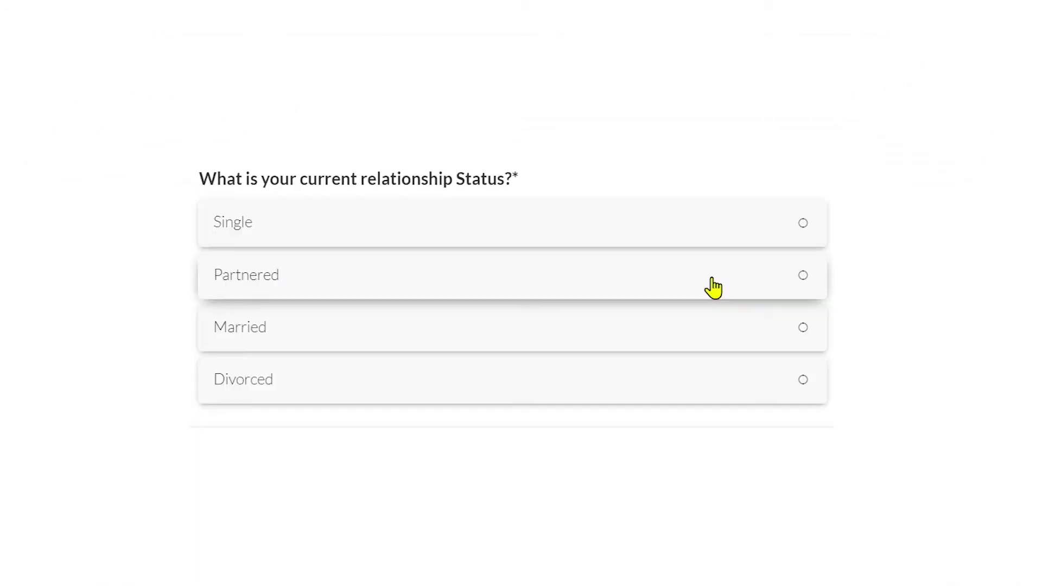
click(711, 280)
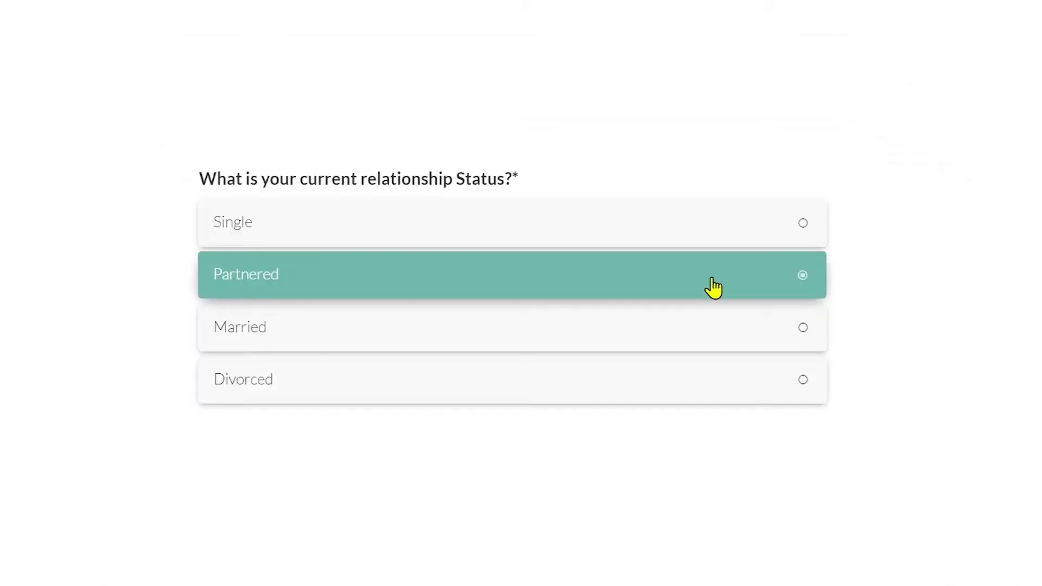
click(731, 328)
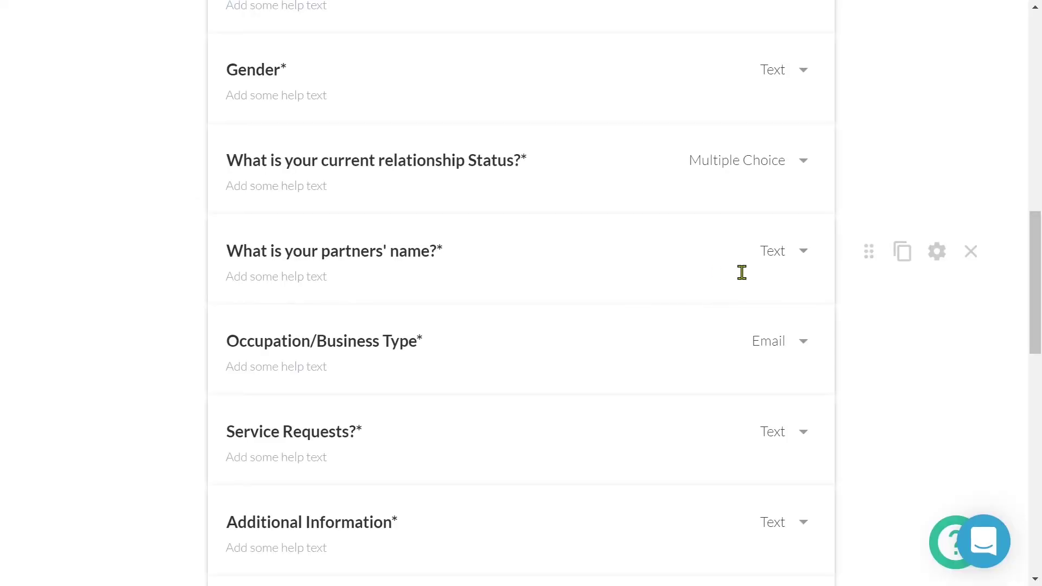
click(939, 253)
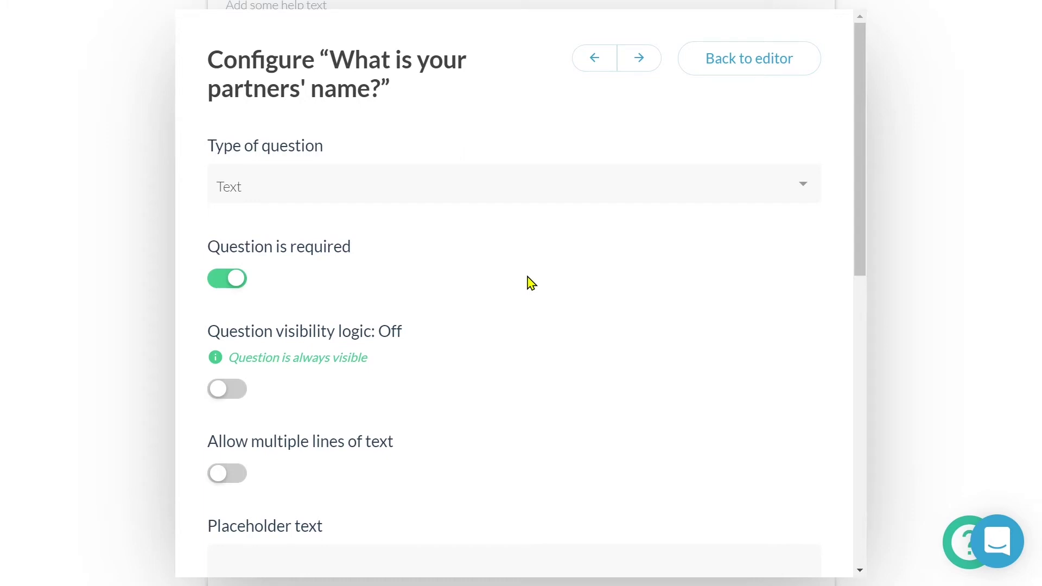
Enable visibility logic with condition 'What is your current relationship' is Partnered
scroll(531, 282, down, 3)
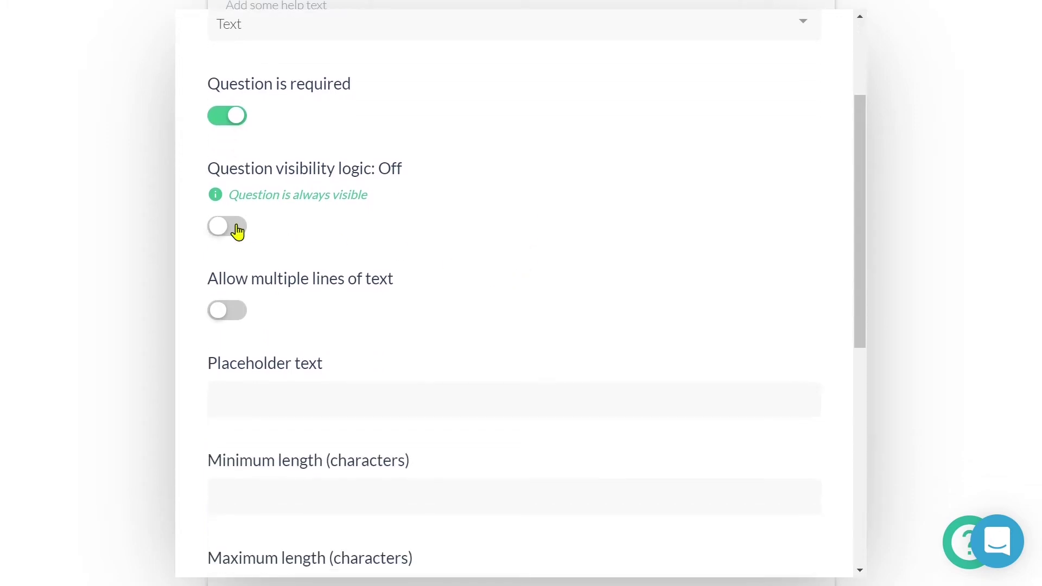
click(237, 229)
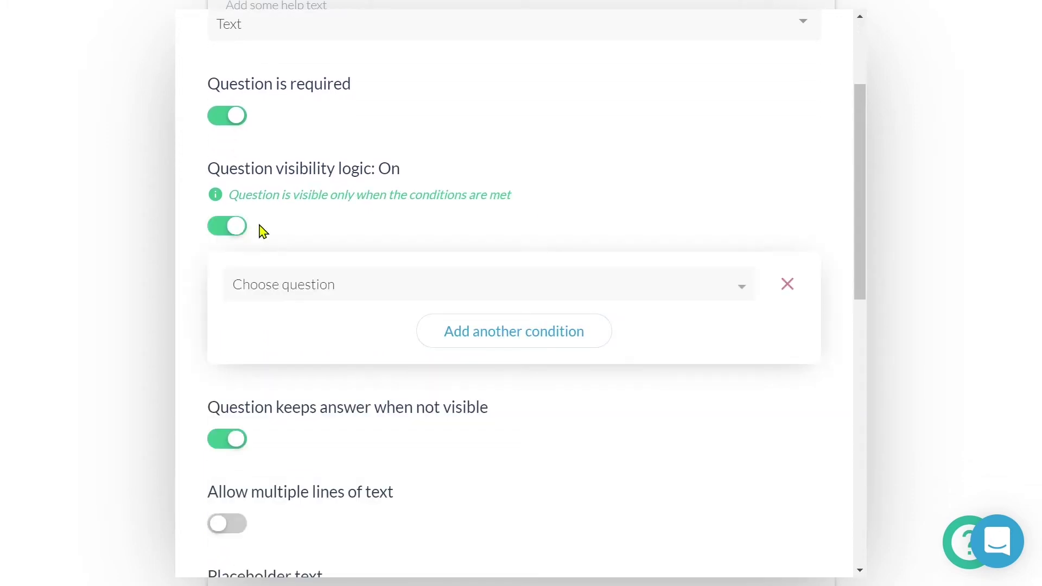
click(386, 289)
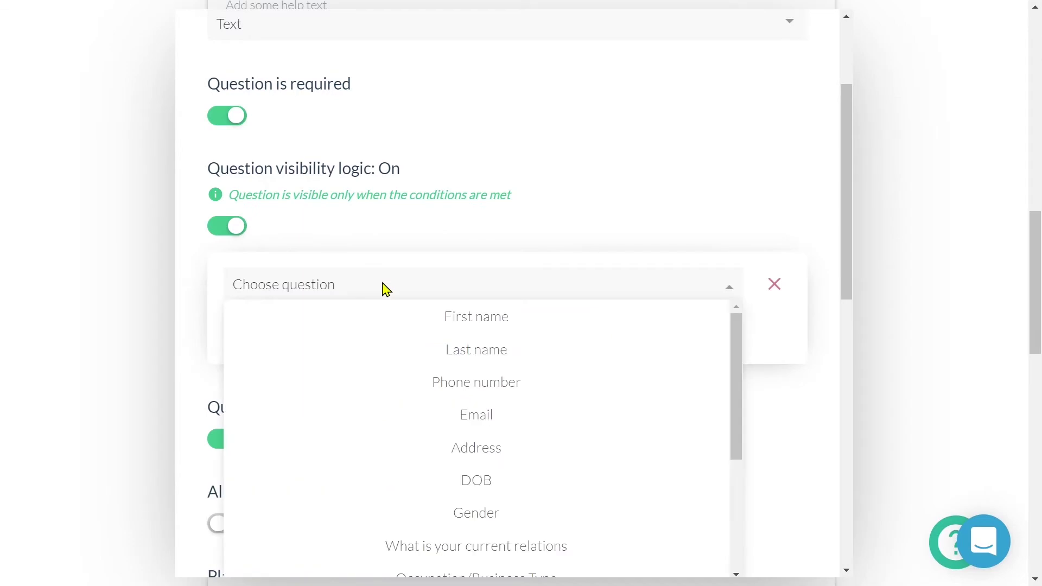
scroll(407, 361, down, 5)
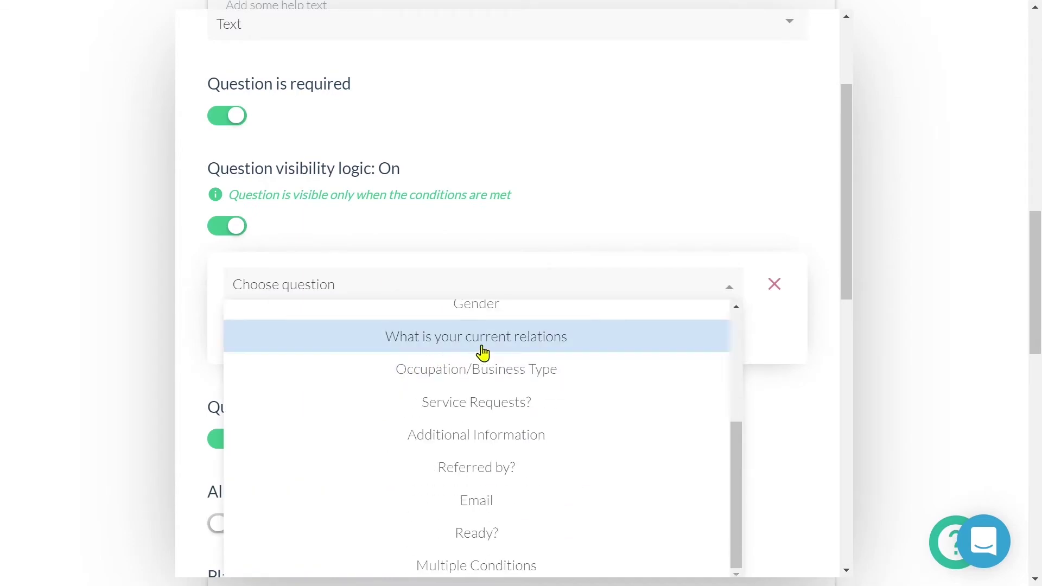
click(486, 353)
click(630, 296)
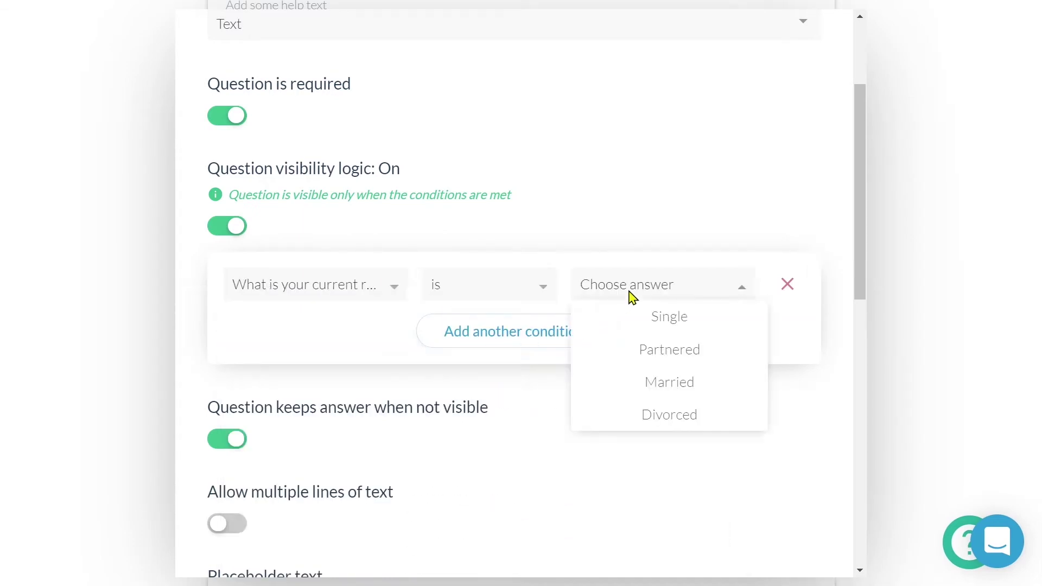
click(654, 351)
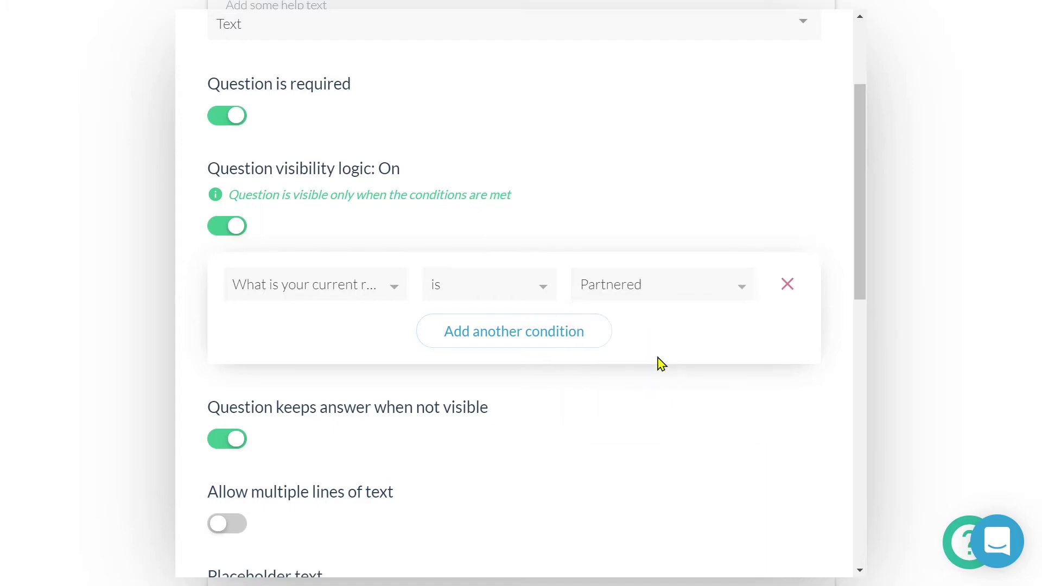
Add a second condition for Married, ending with the two conditions joined by And
click(545, 337)
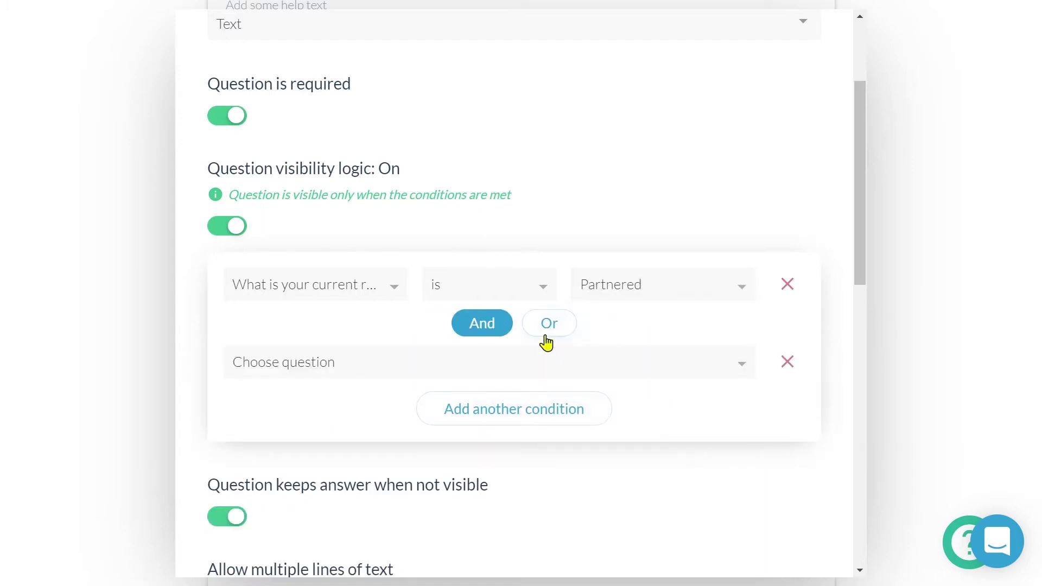
click(547, 342)
click(542, 364)
scroll(472, 418, down, 5)
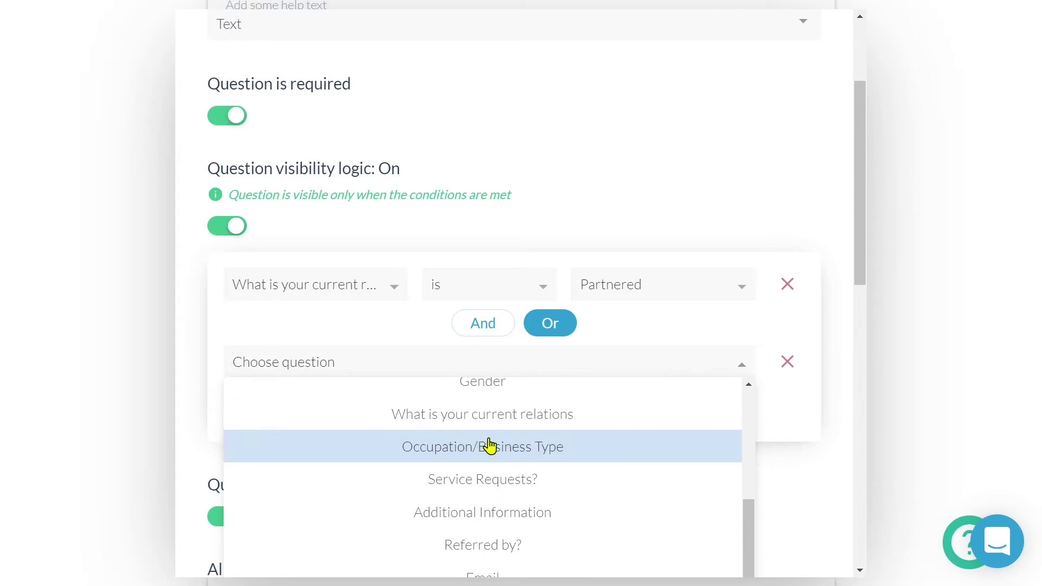
click(486, 416)
click(624, 363)
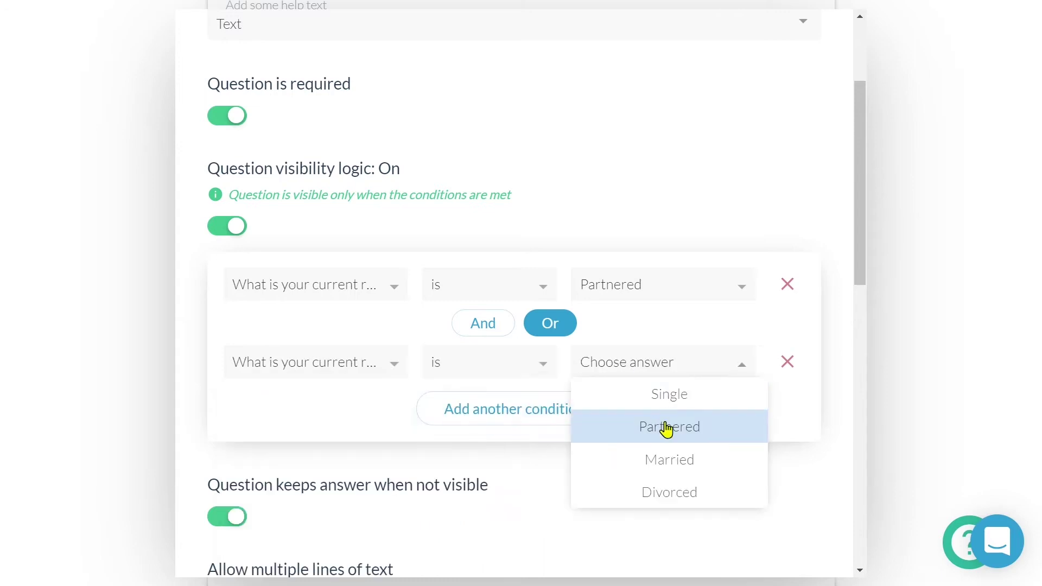
click(688, 462)
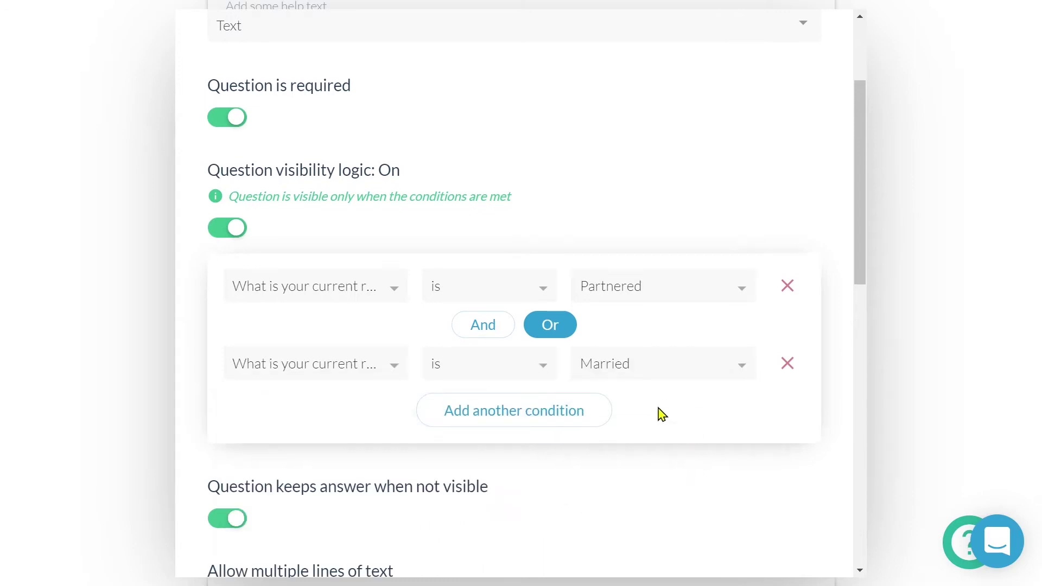
click(499, 330)
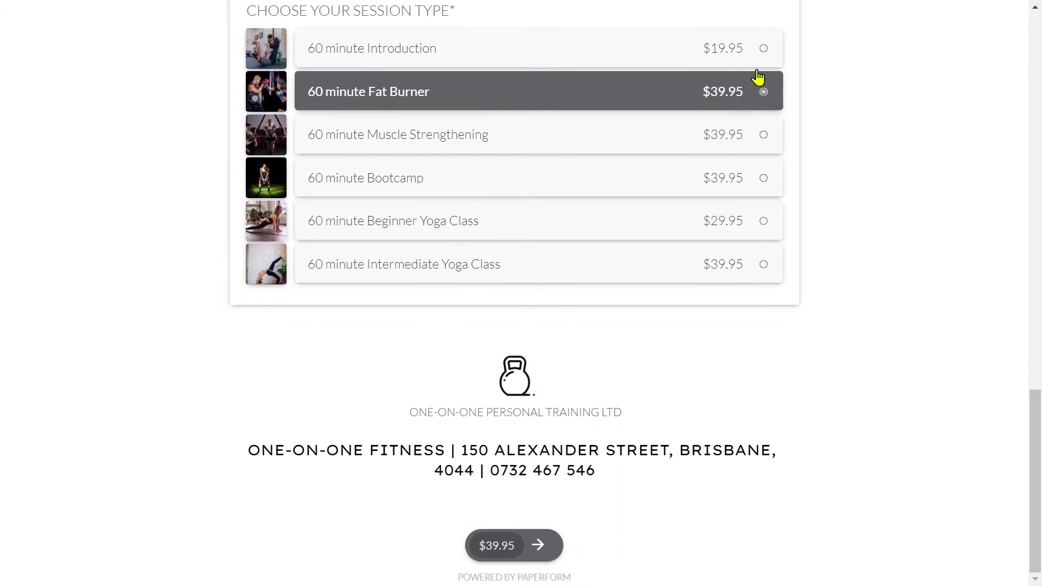
Preview the booking form with the 60 minute Introduction session, then pick The Big Fun Run and The Color Run
click(740, 52)
click(539, 545)
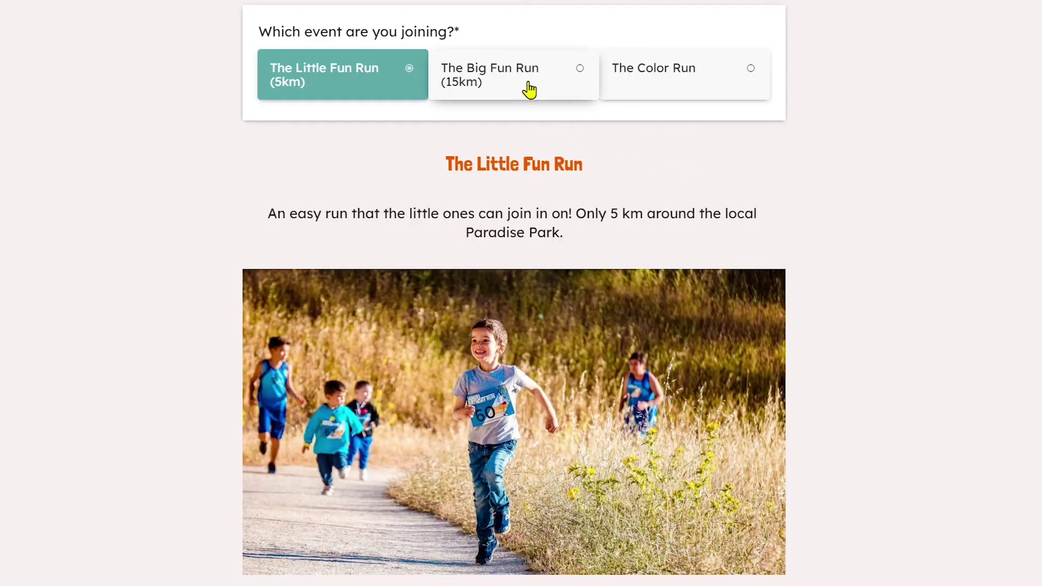
click(529, 87)
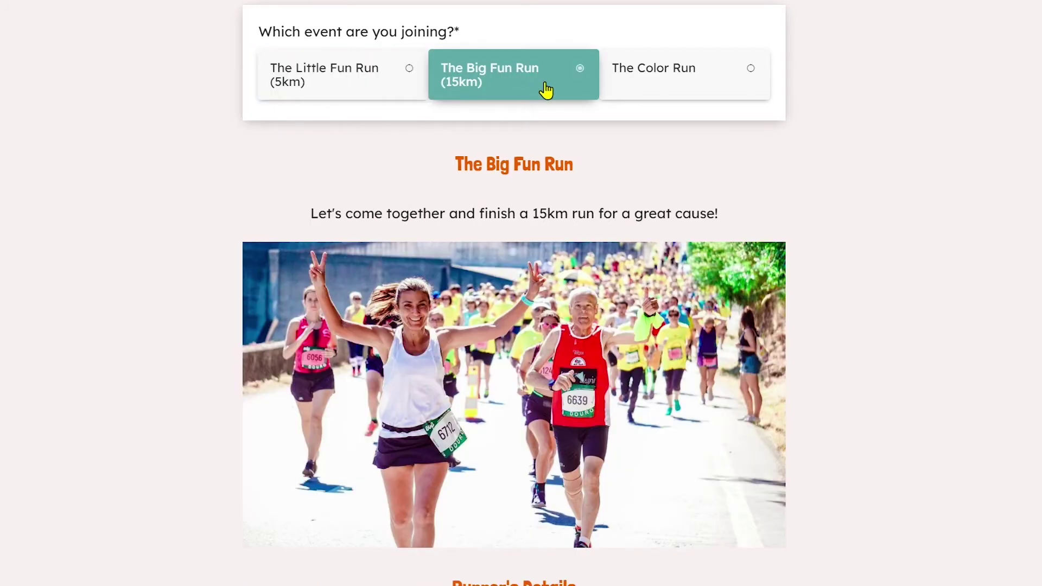
click(710, 88)
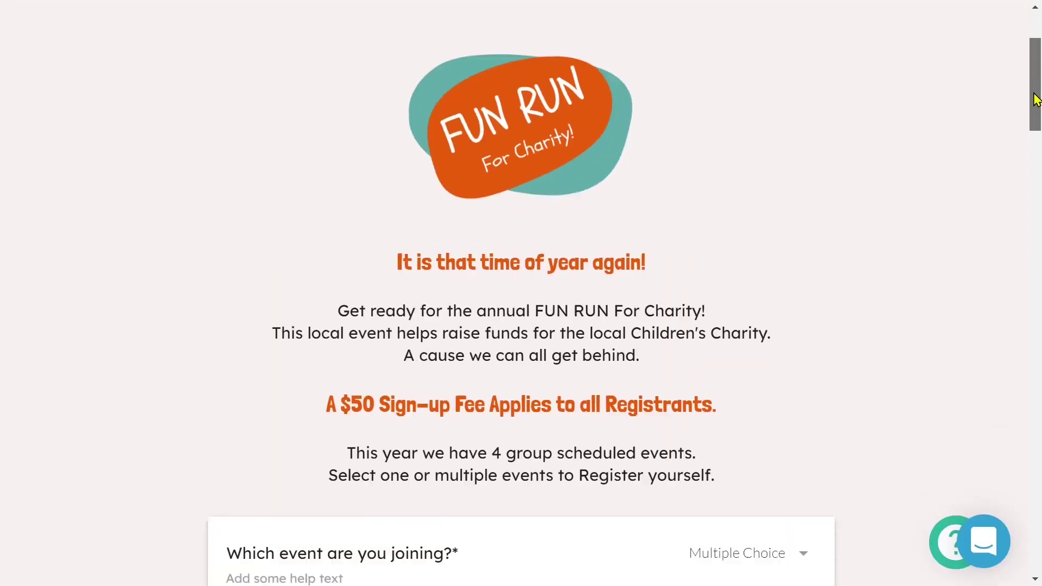
scroll(1036, 161, down, 8)
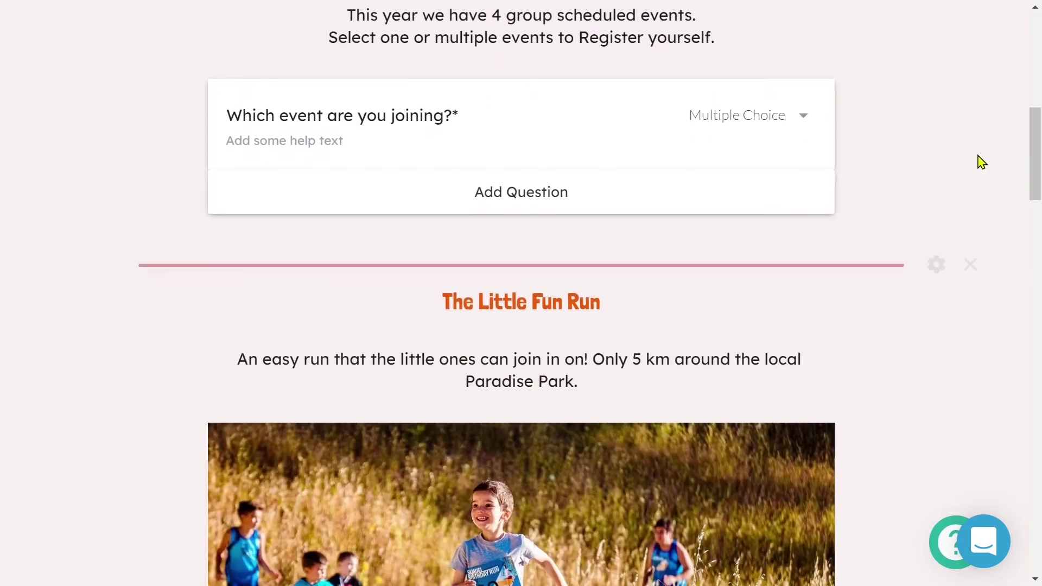
click(936, 117)
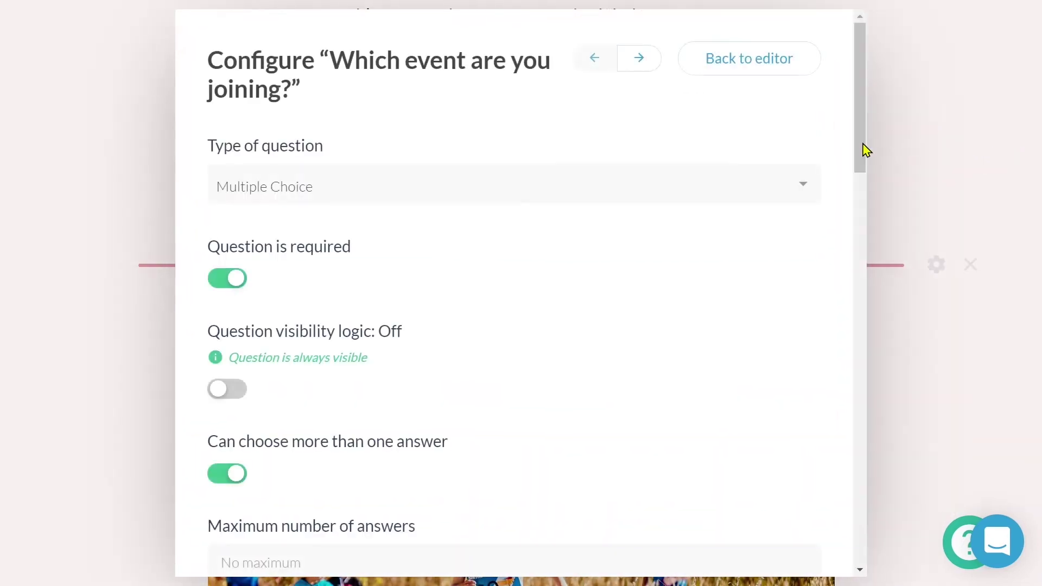
scroll(867, 157, down, 1)
drag(864, 153, 851, 285)
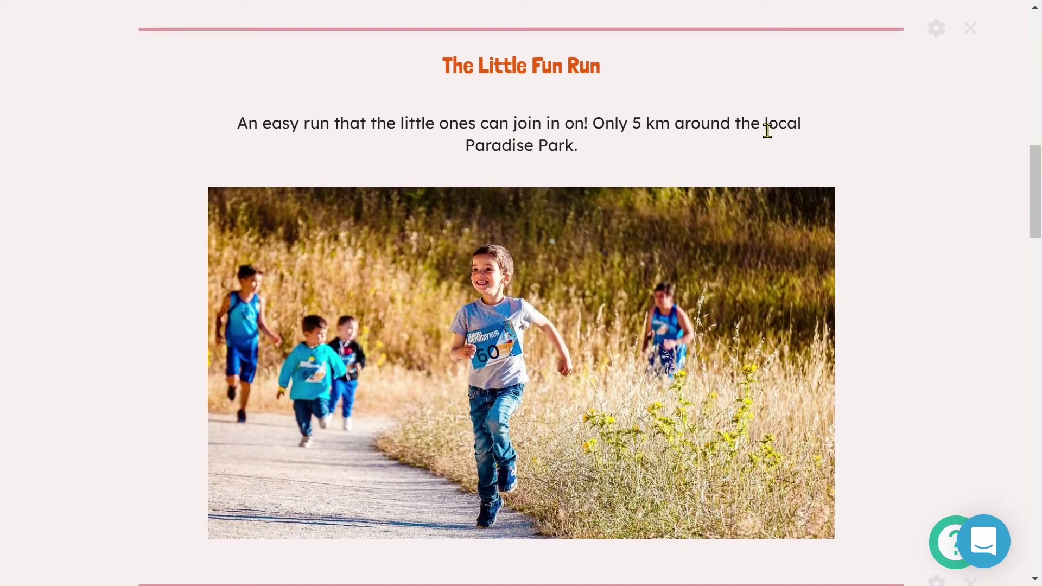
drag(1035, 217, 1037, 170)
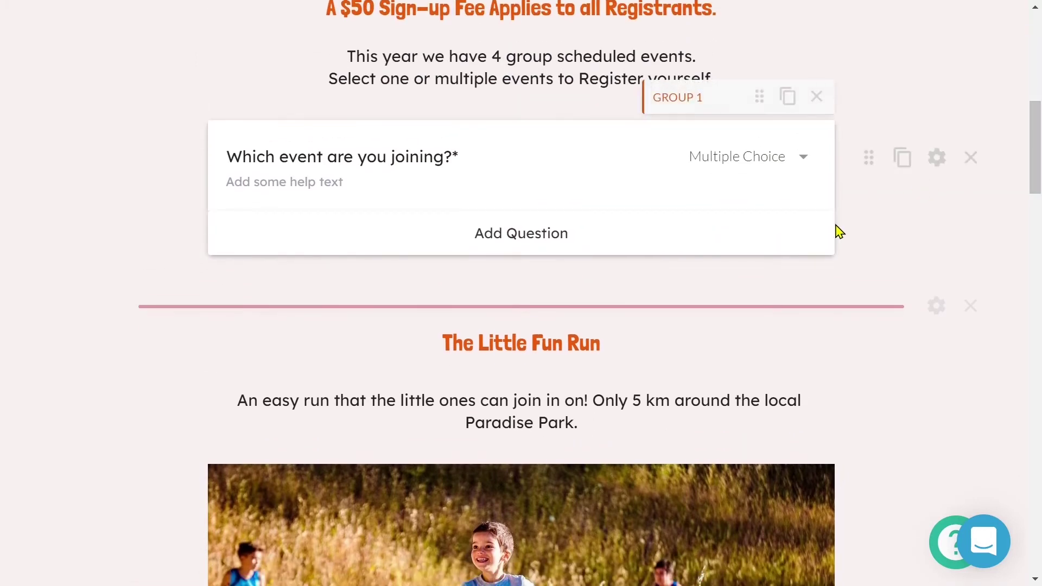
Set the section's visibility to 'Which event are you joining?' is The Little Fun Run
click(938, 305)
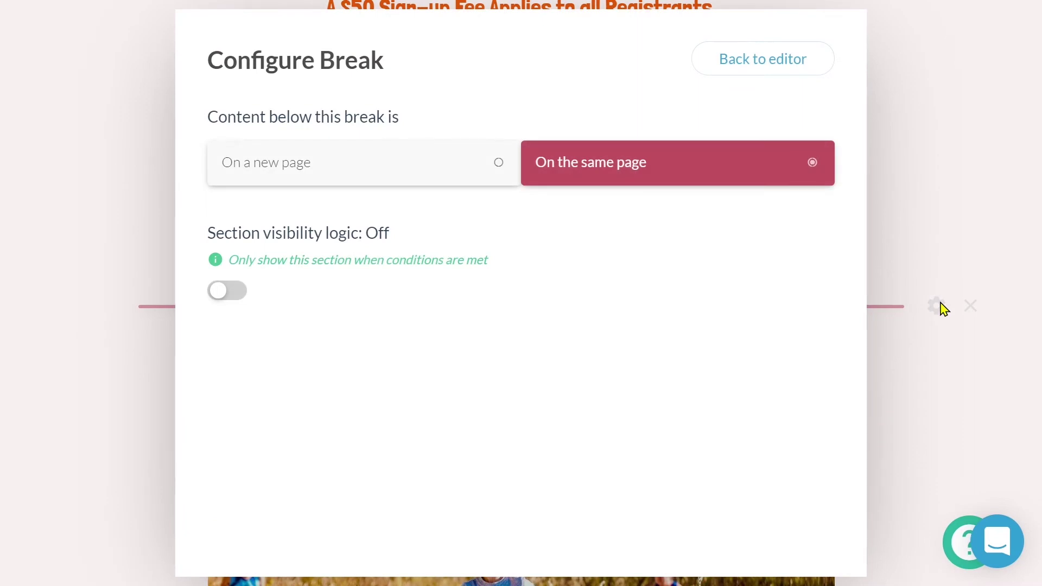
click(238, 294)
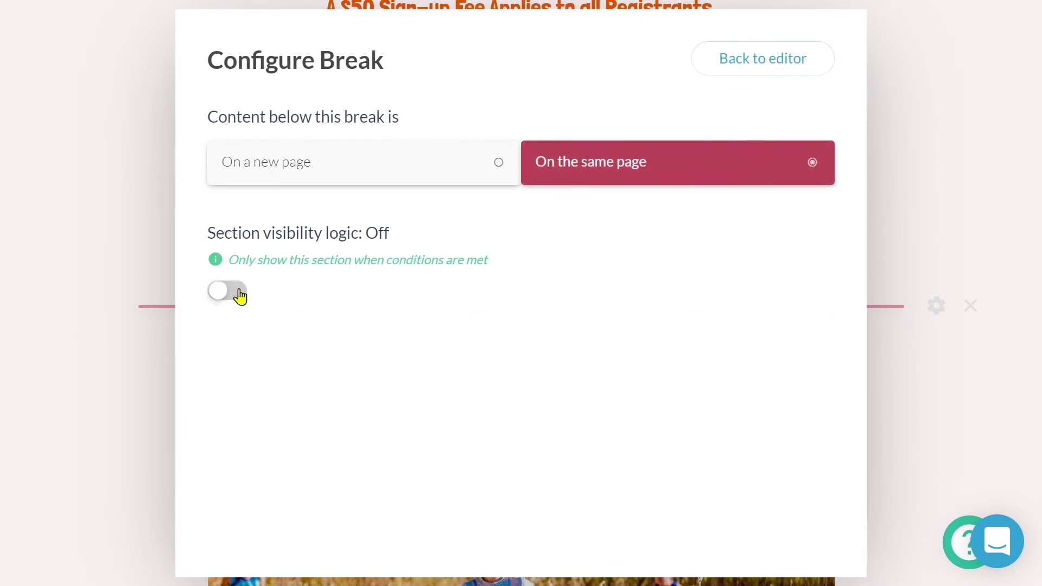
click(388, 351)
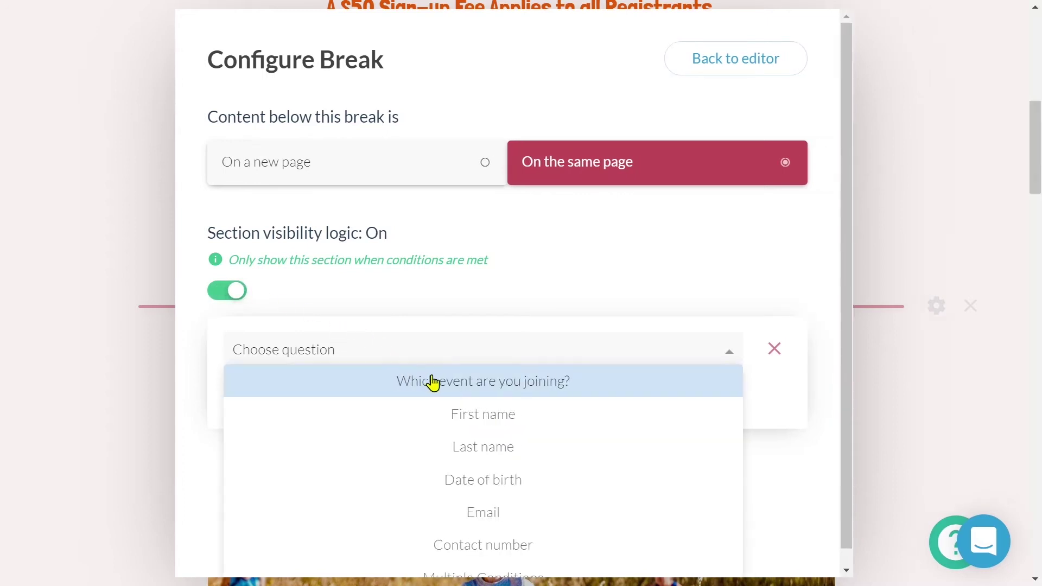
click(446, 391)
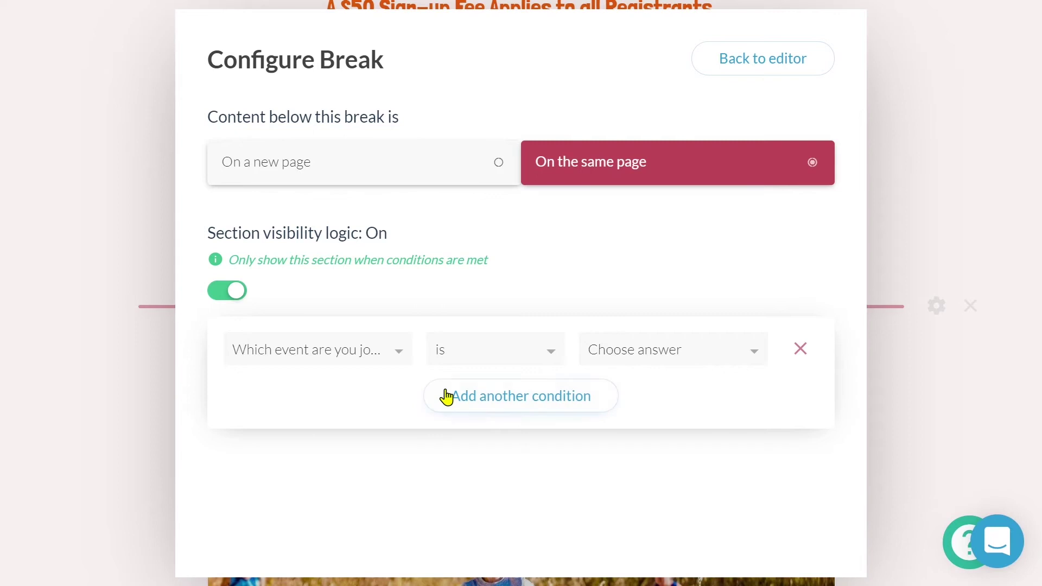
click(724, 358)
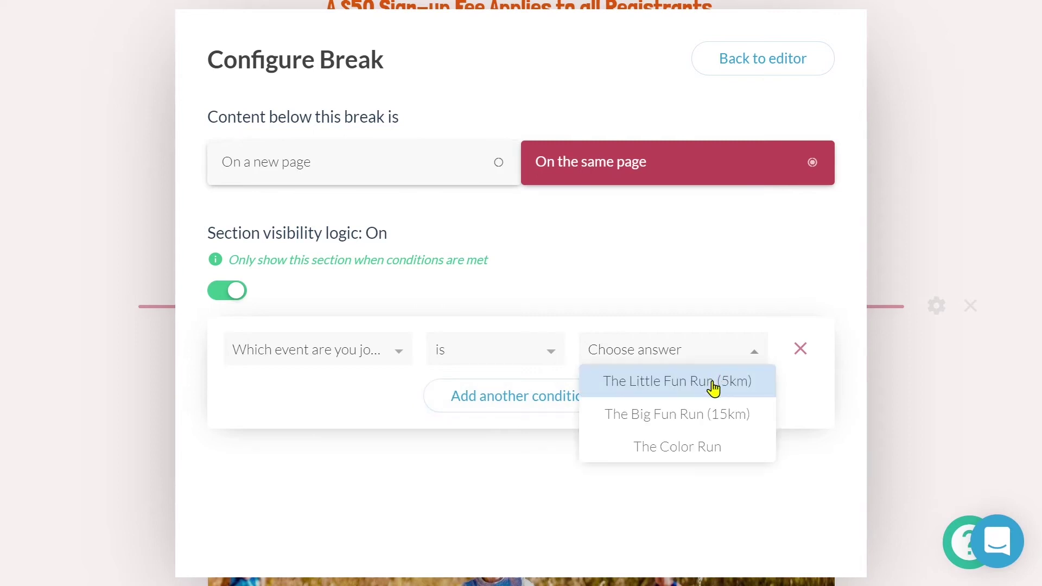
click(713, 384)
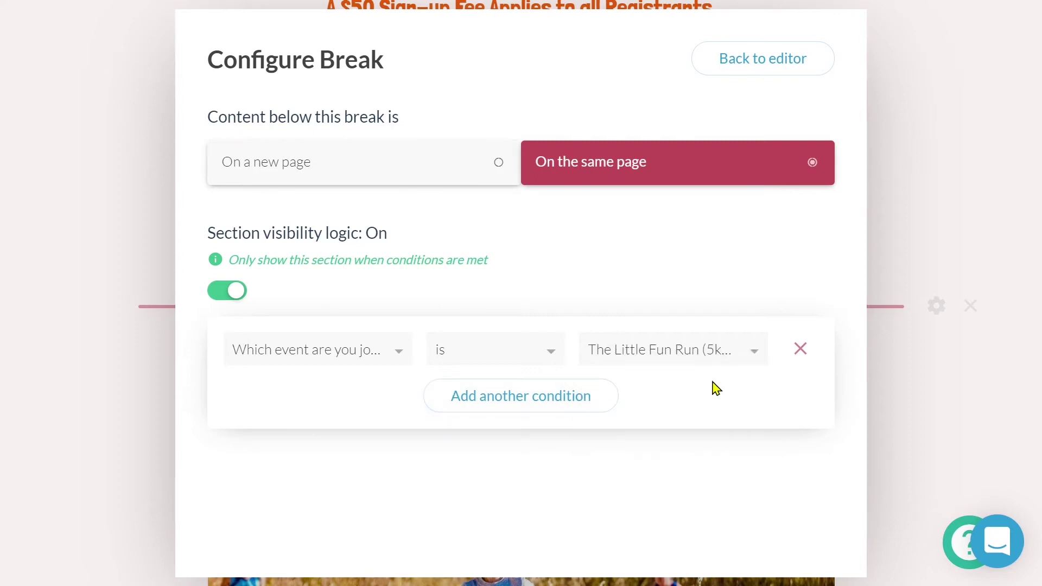
Try the section on its own page, then put it back On the same page
click(462, 172)
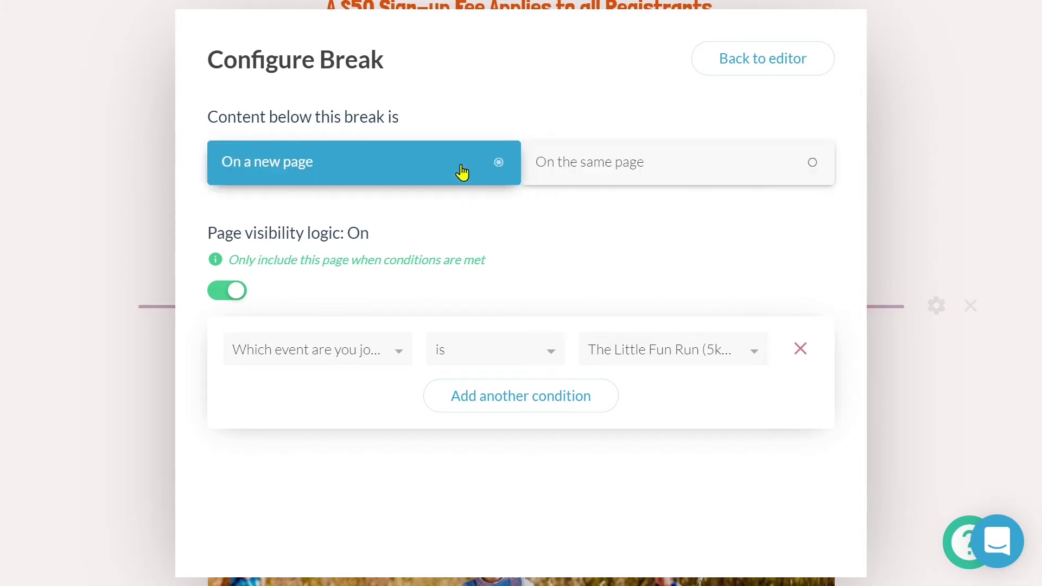
click(927, 218)
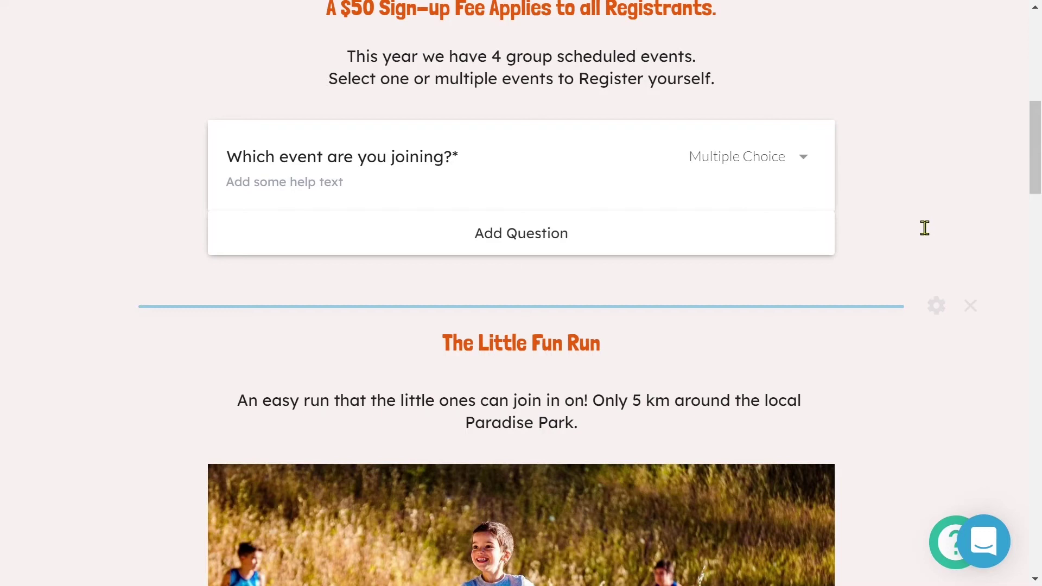
click(937, 305)
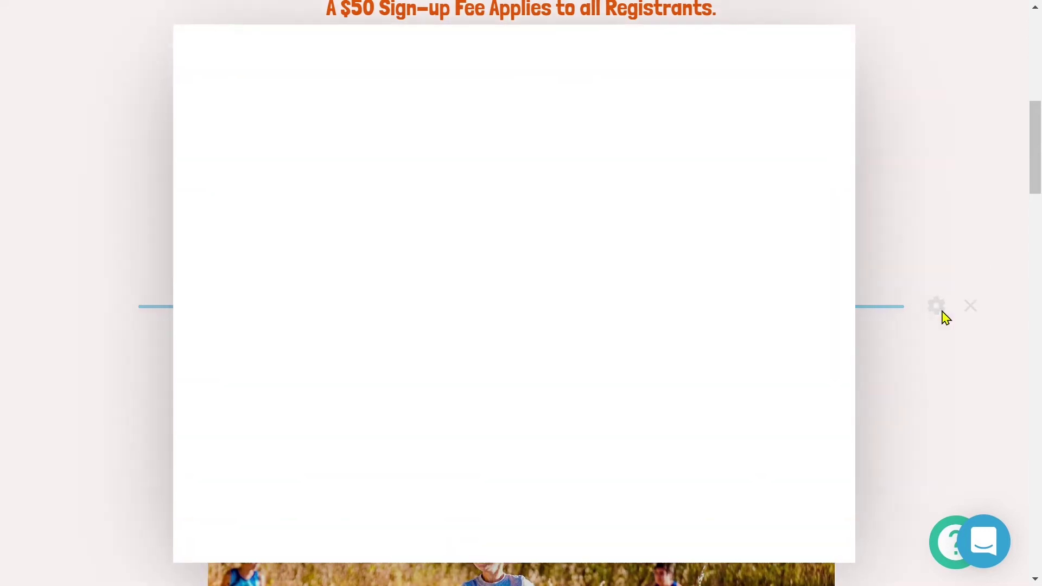
click(705, 179)
click(869, 273)
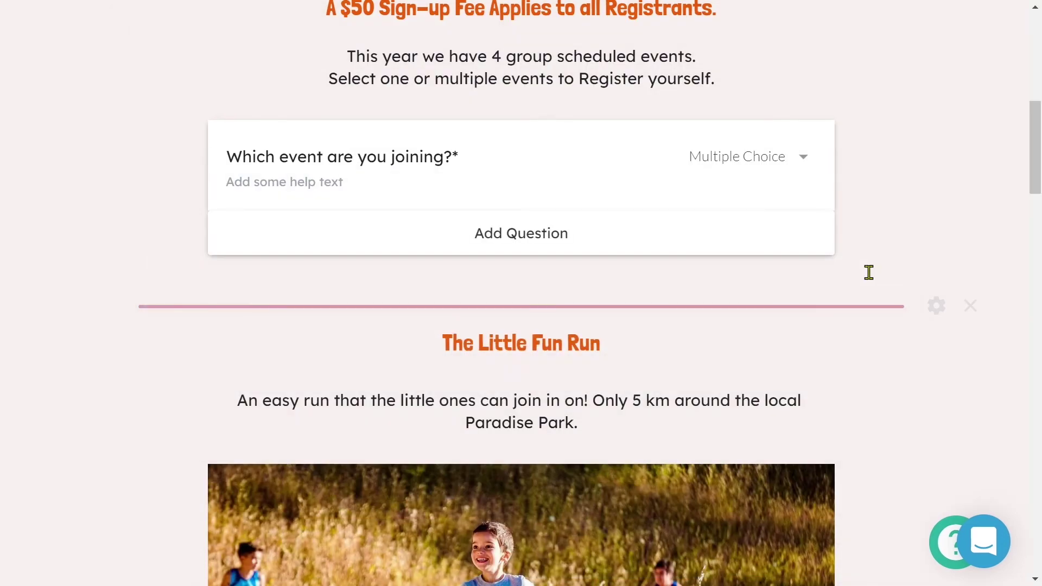
scroll(869, 272, down, 10)
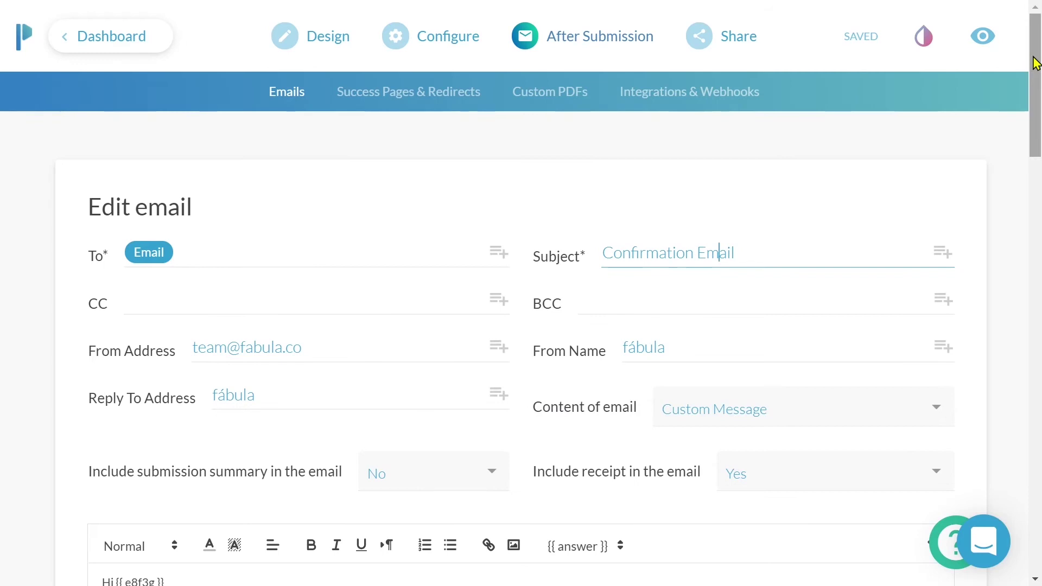
Enable Email logic on the Confirmation Email with 'Want to receive a confirmation' is Yes
drag(1037, 63, 1011, 157)
scroll(1011, 158, down, 4)
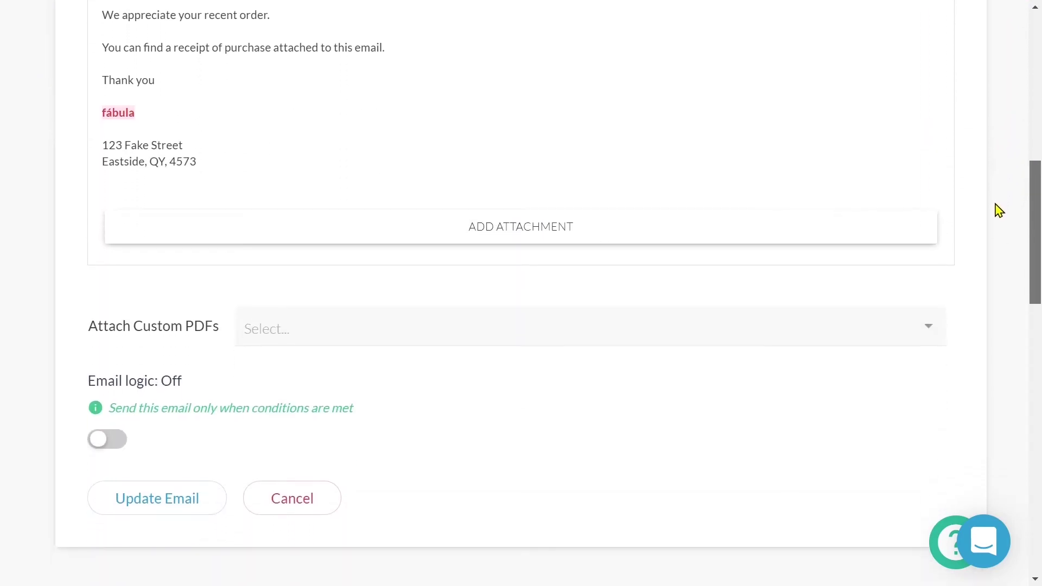
click(117, 440)
scroll(112, 441, down, 2)
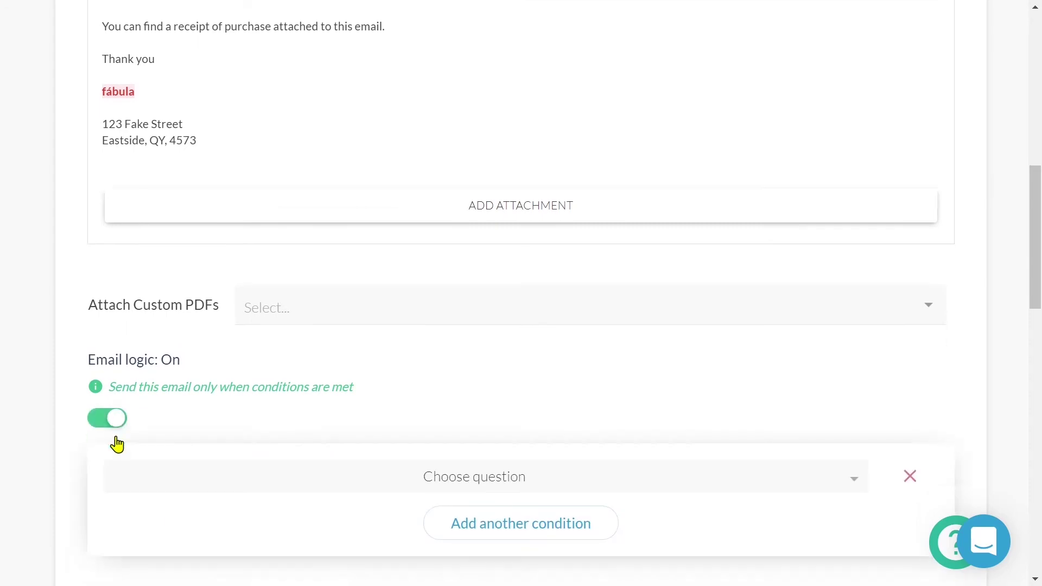
click(697, 423)
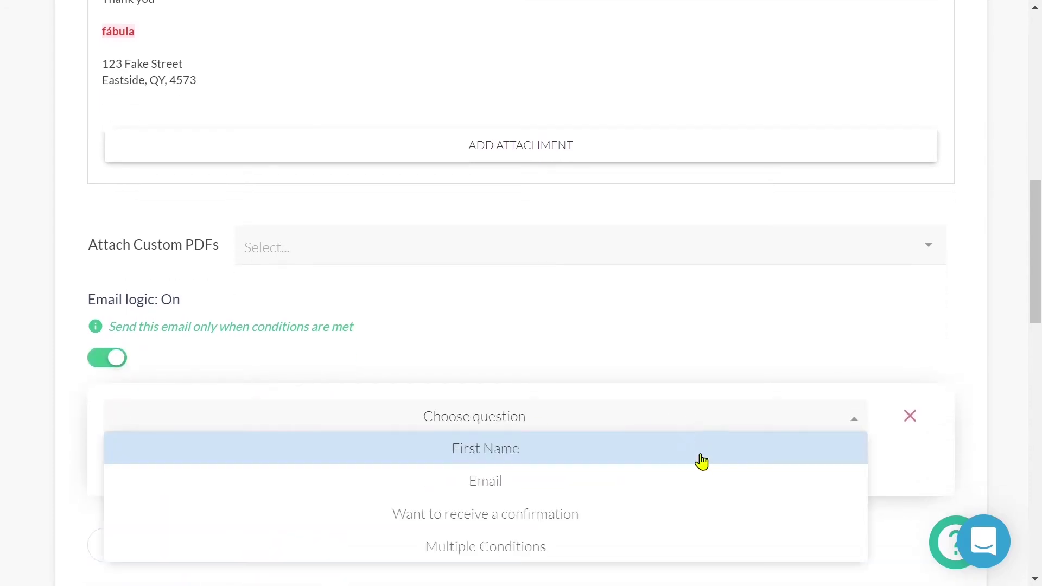
click(703, 525)
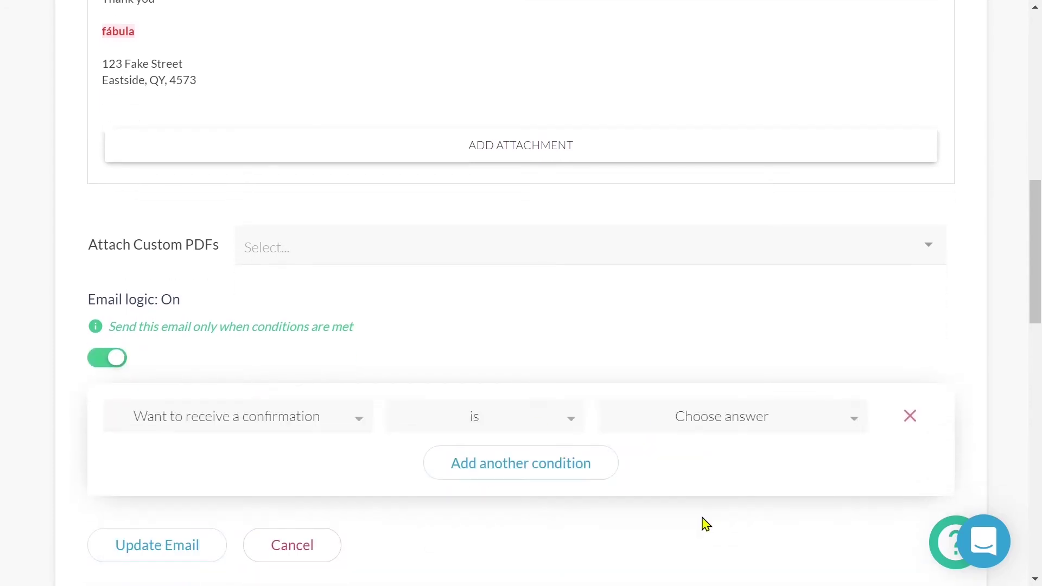
click(800, 428)
click(784, 445)
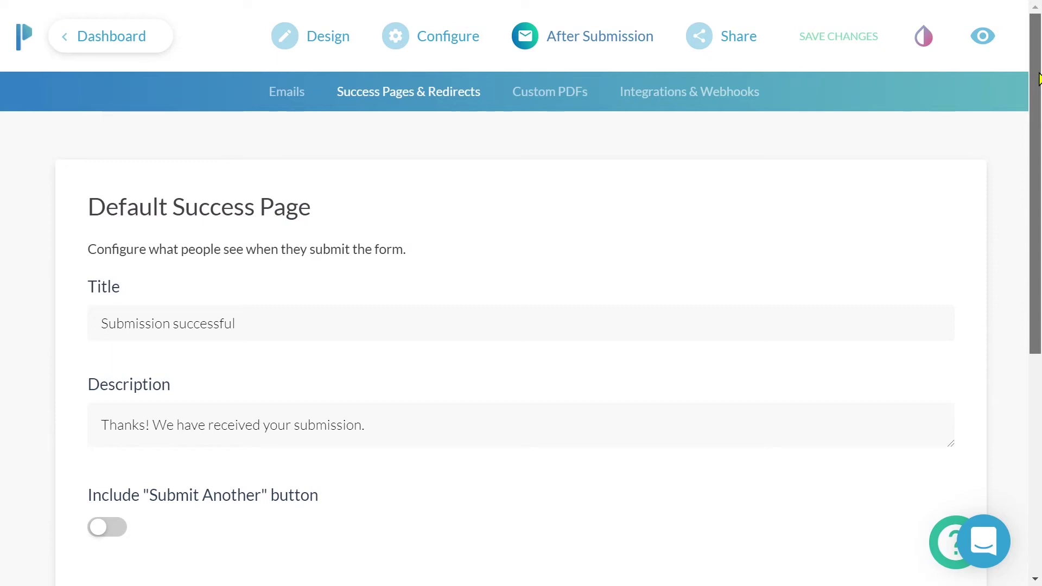
Turn on dynamic success pages, open the Quality Time page, and step through the quiz preview
drag(1039, 90, 955, 401)
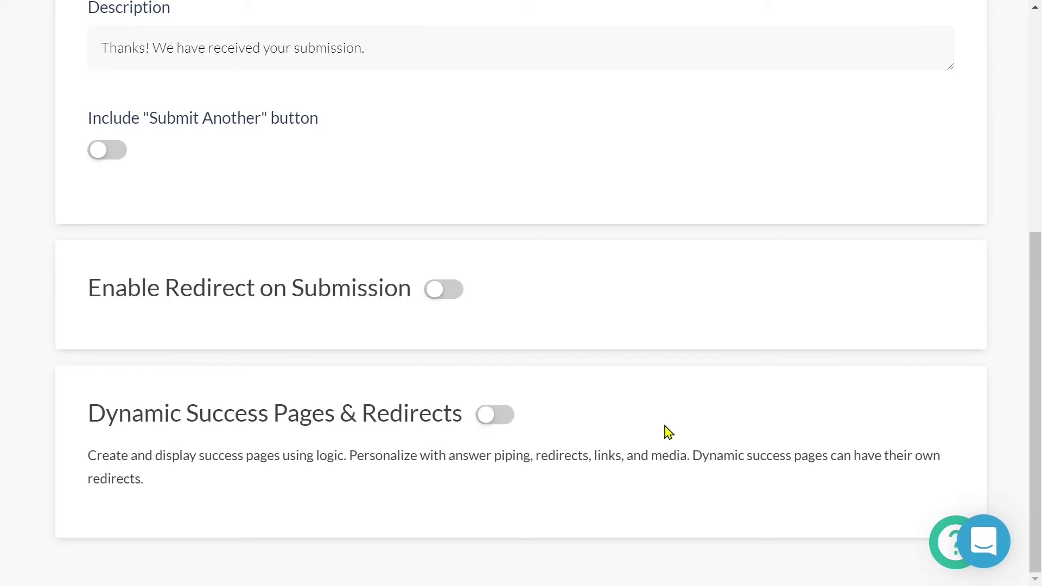
click(480, 418)
scroll(514, 431, down, 2)
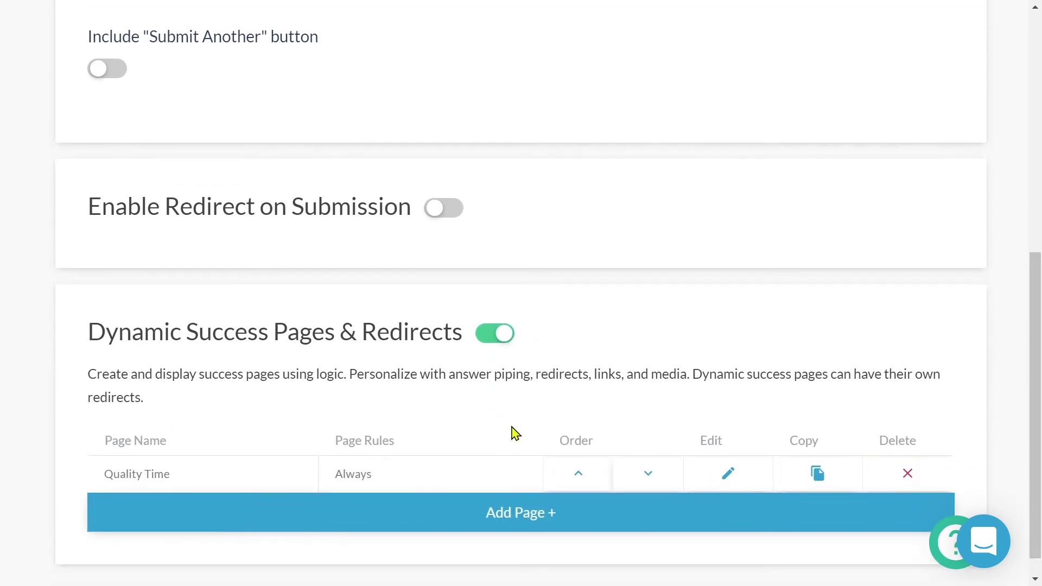
click(728, 474)
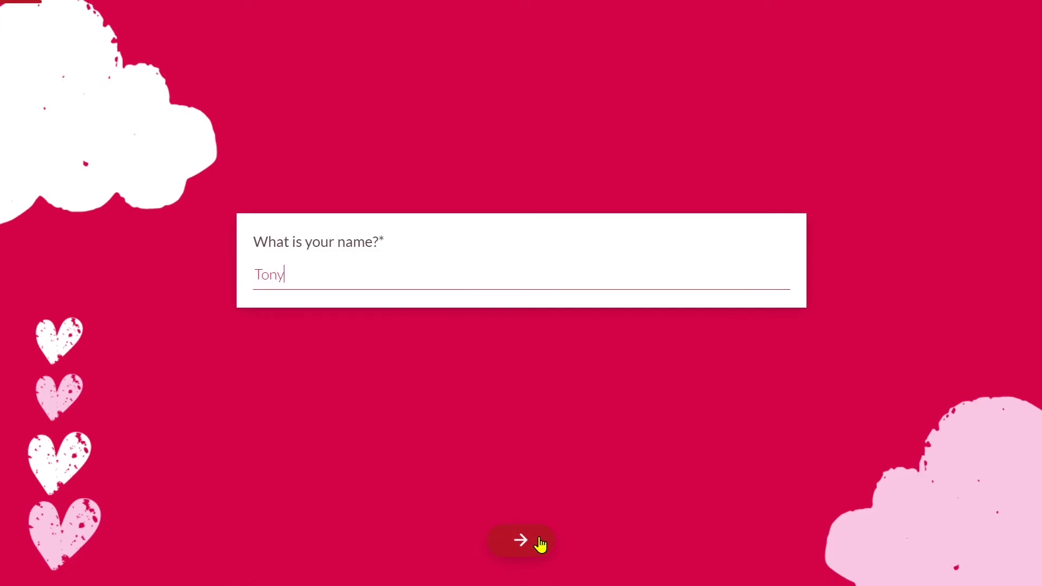
click(541, 543)
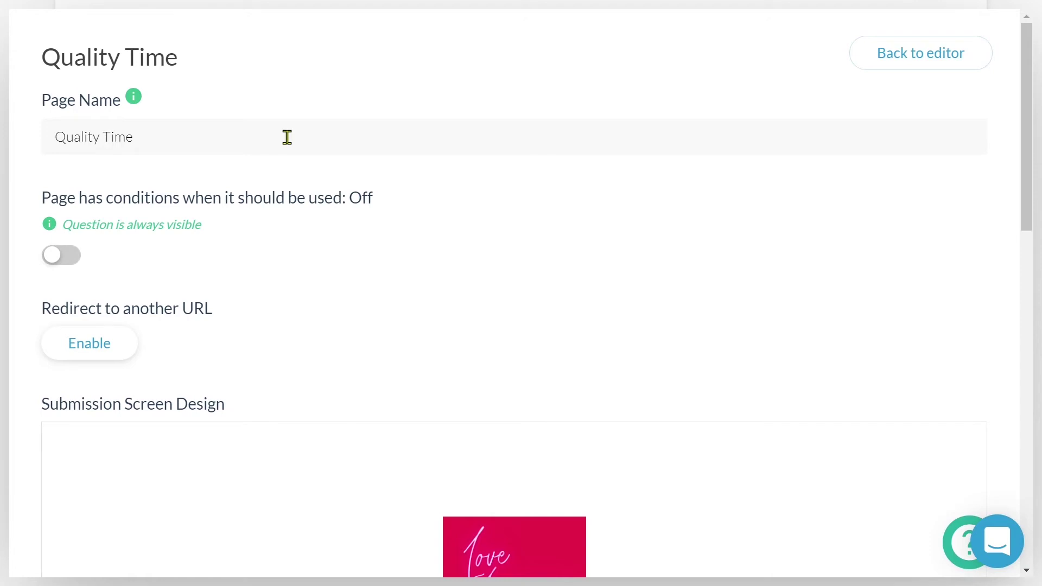
scroll(784, 389, down, 9)
Add the page condition Love Language 1 Calculation is 'Quality Time'
click(71, 258)
click(341, 322)
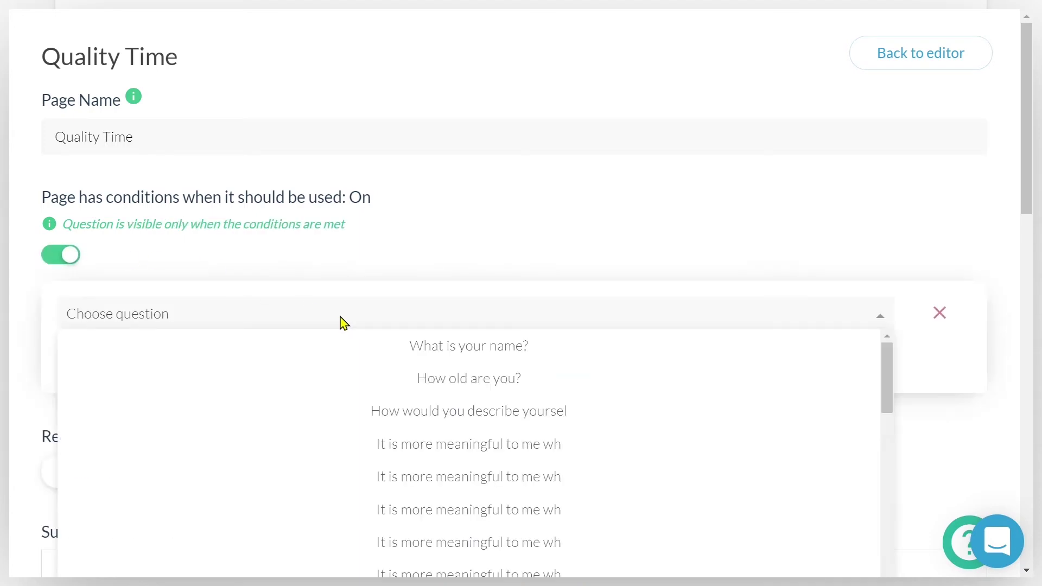
scroll(935, 369, down, 3)
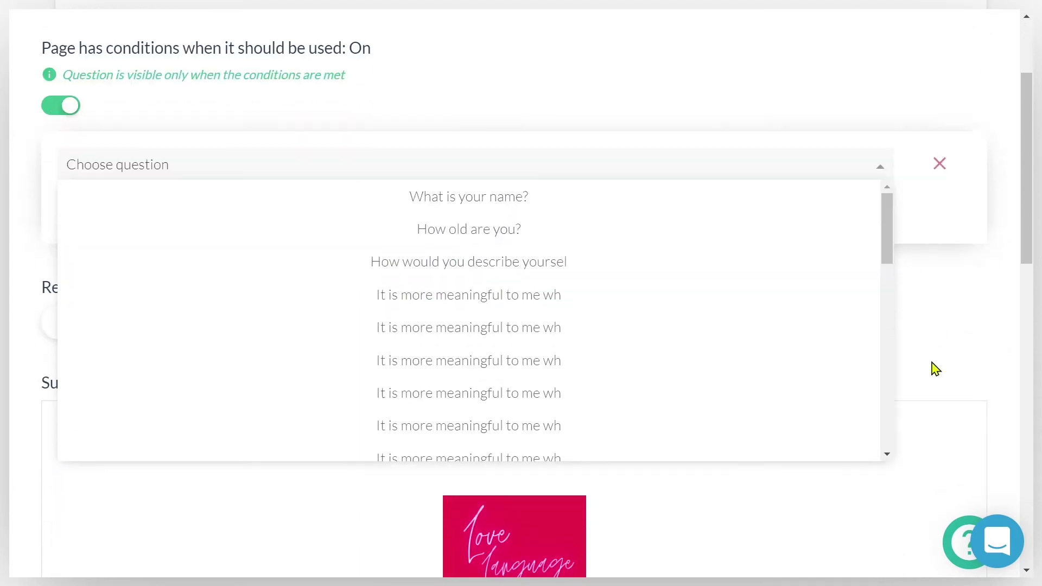
drag(886, 233, 875, 431)
click(670, 375)
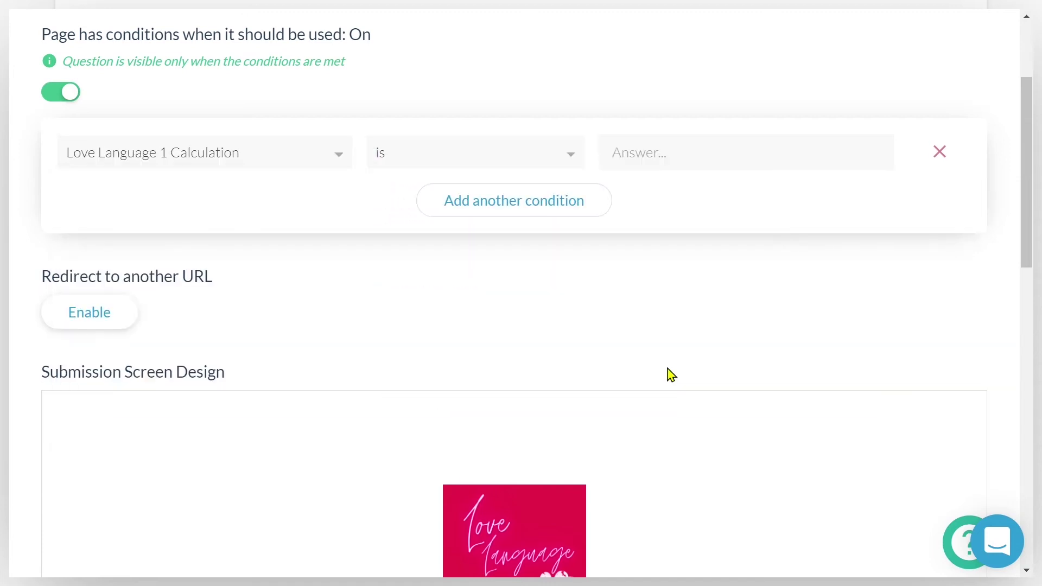
click(740, 160)
text(Quality Tim)
scroll(741, 198, down, 2)
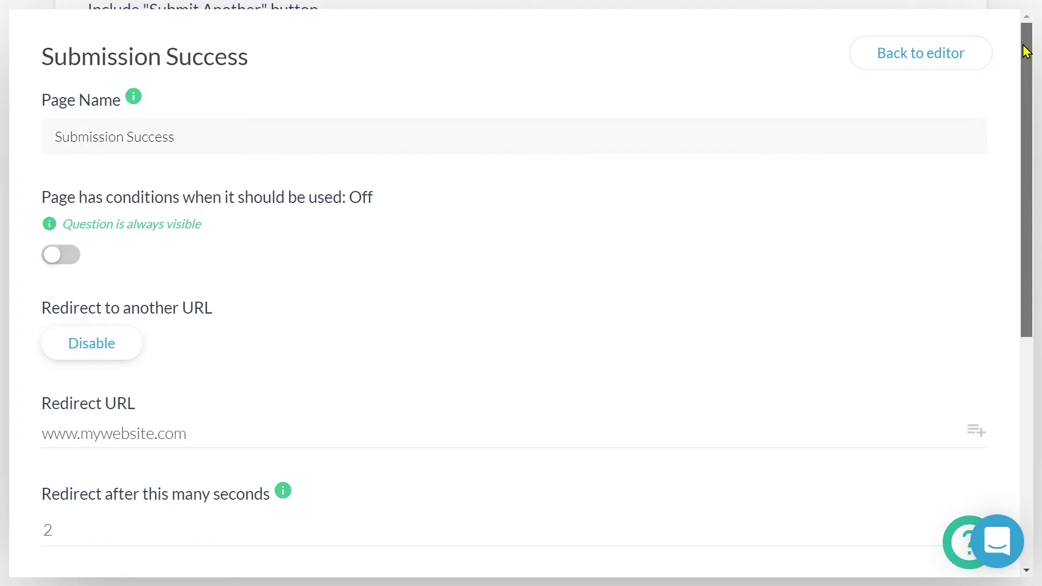
Edit the redirect URL on the Submission Success page
scroll(1031, 65, down, 2)
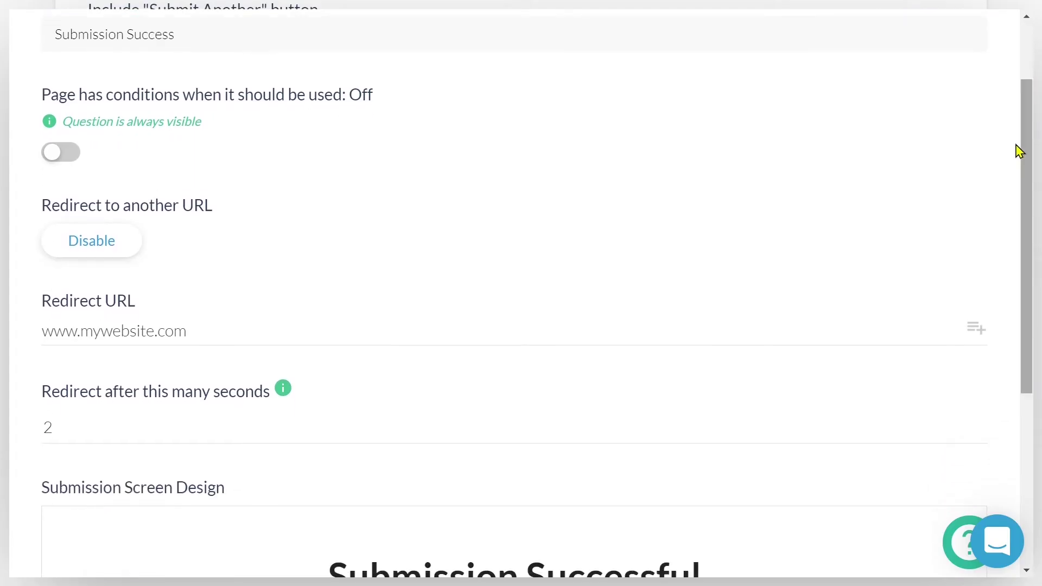
click(459, 333)
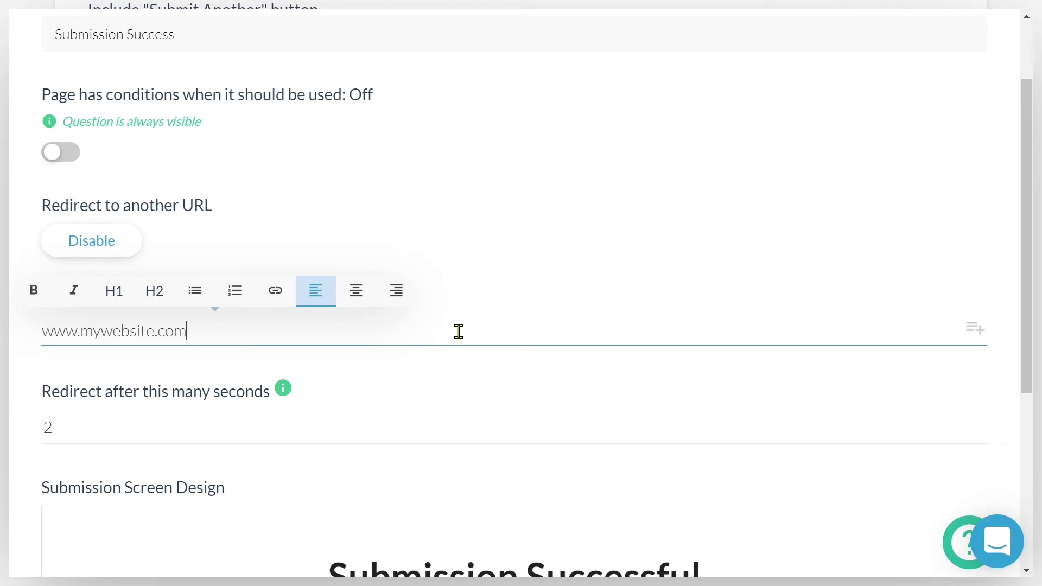
click(212, 255)
Add the page condition Ready is Yes to the Submission Success page
click(76, 151)
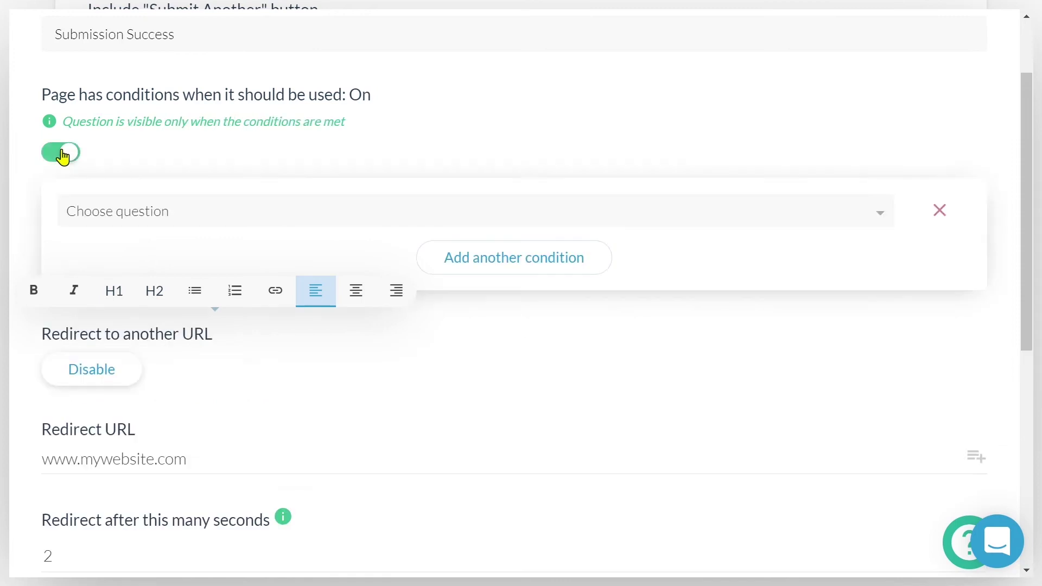
click(344, 213)
click(561, 305)
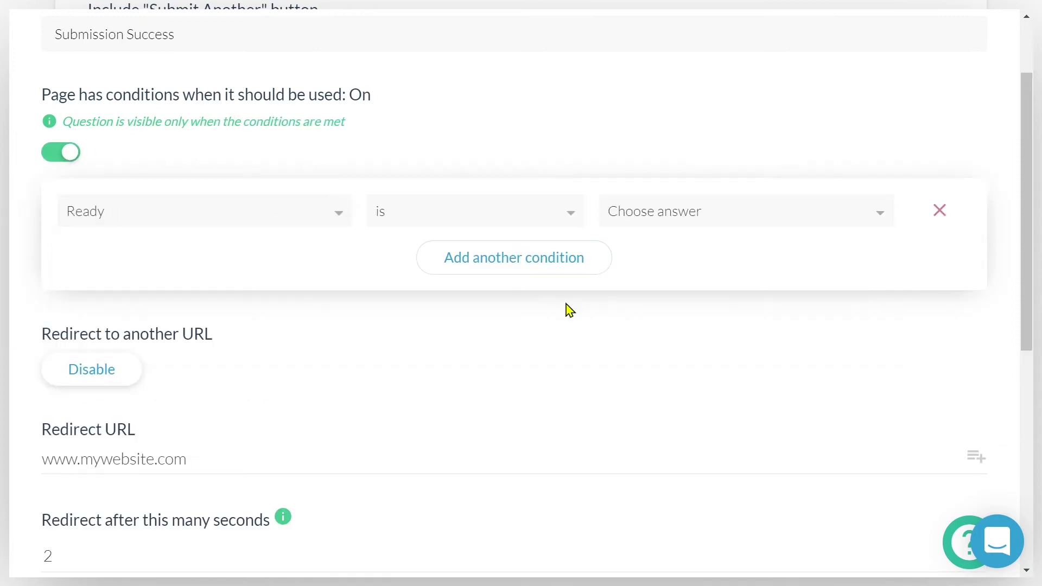
click(747, 217)
click(749, 237)
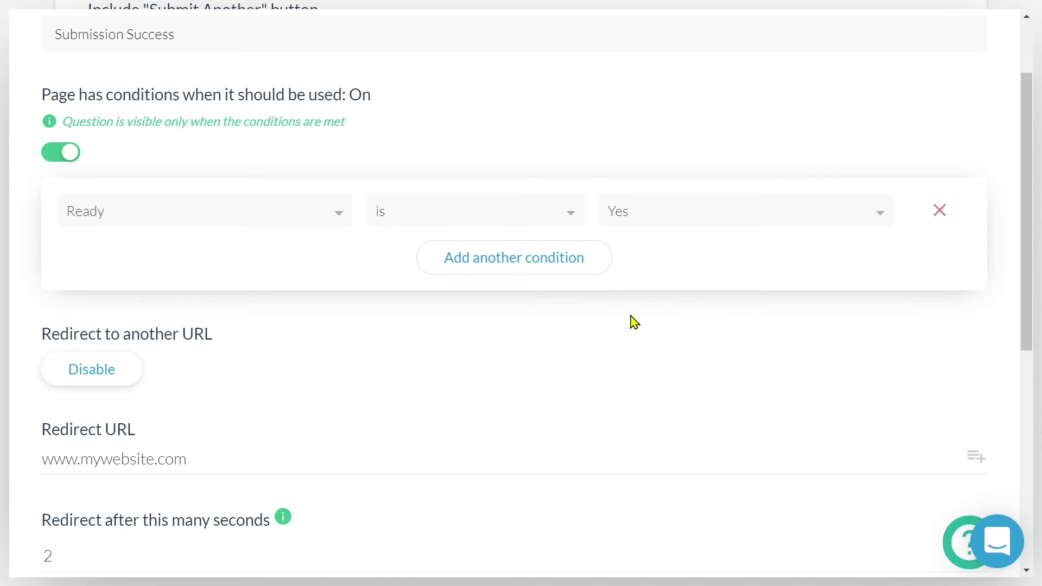
scroll(634, 321, down, 5)
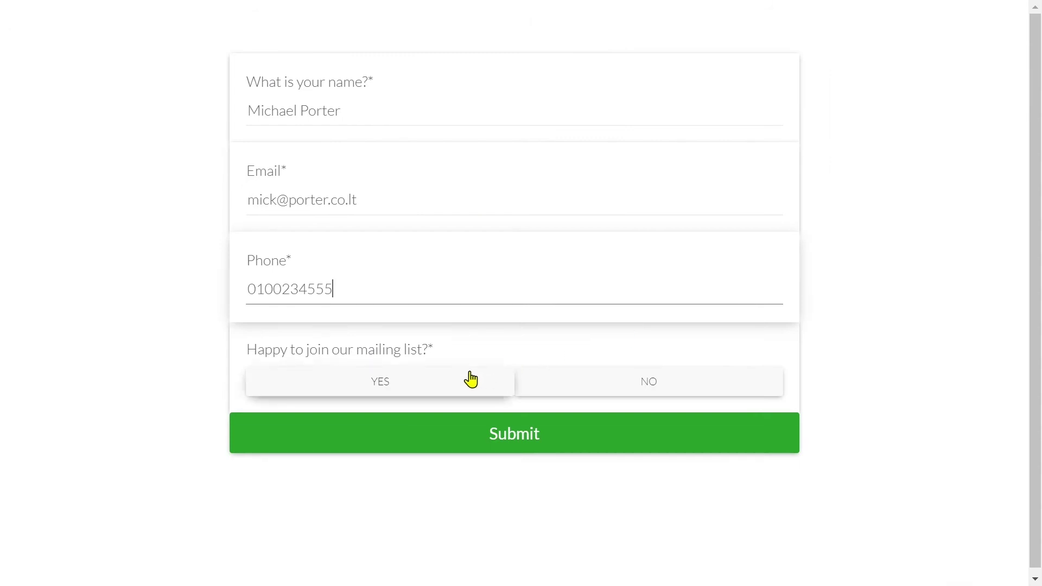
Submit a test response that answers Yes to joining the mailing list
click(471, 380)
click(570, 426)
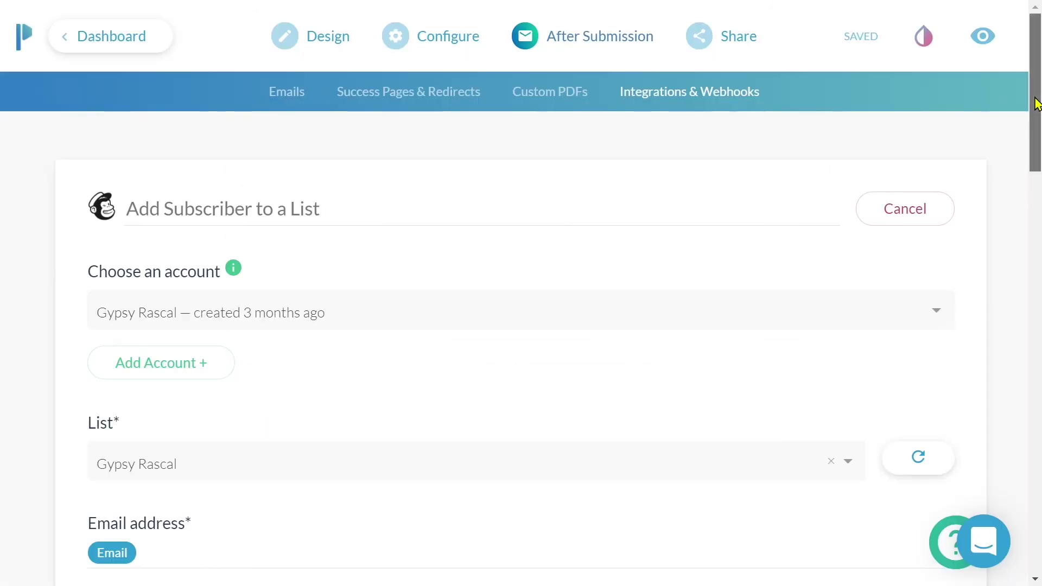
drag(1035, 103, 1024, 406)
Make the Add Subscriber integration conditional on 'Happy to join our mailing list' being Yes
click(116, 373)
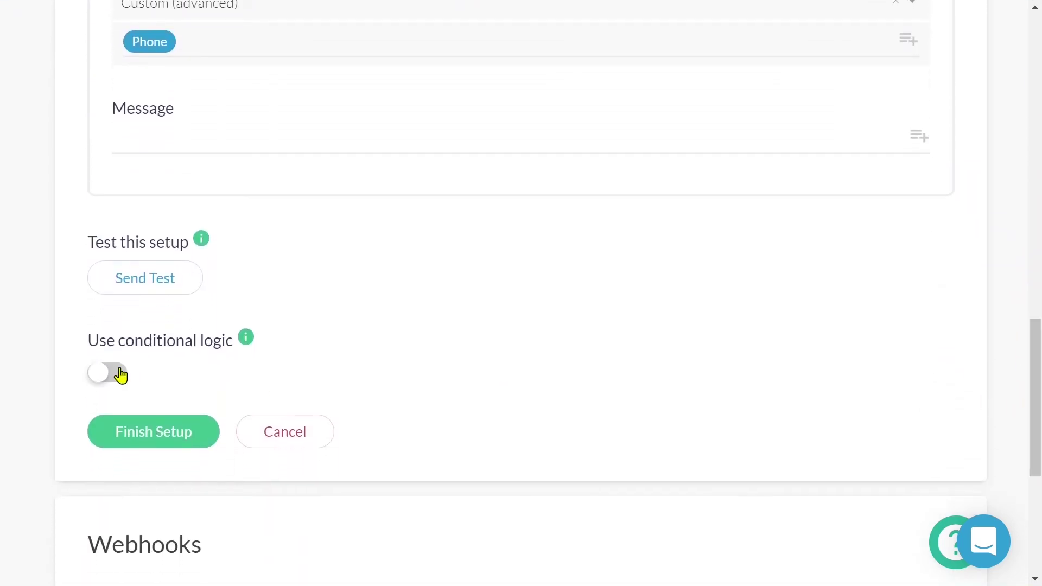
click(547, 429)
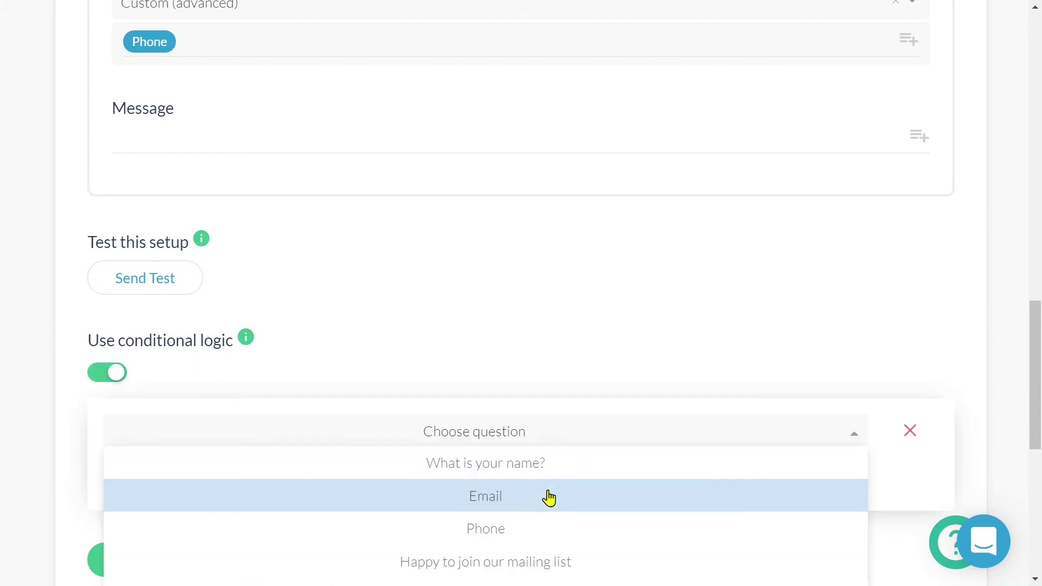
click(547, 565)
click(757, 439)
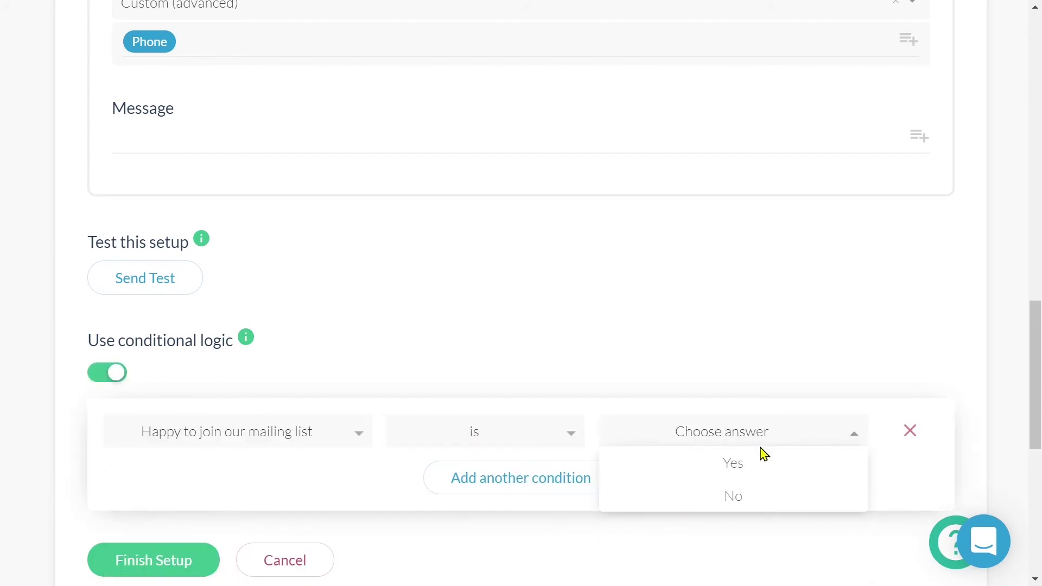
click(762, 462)
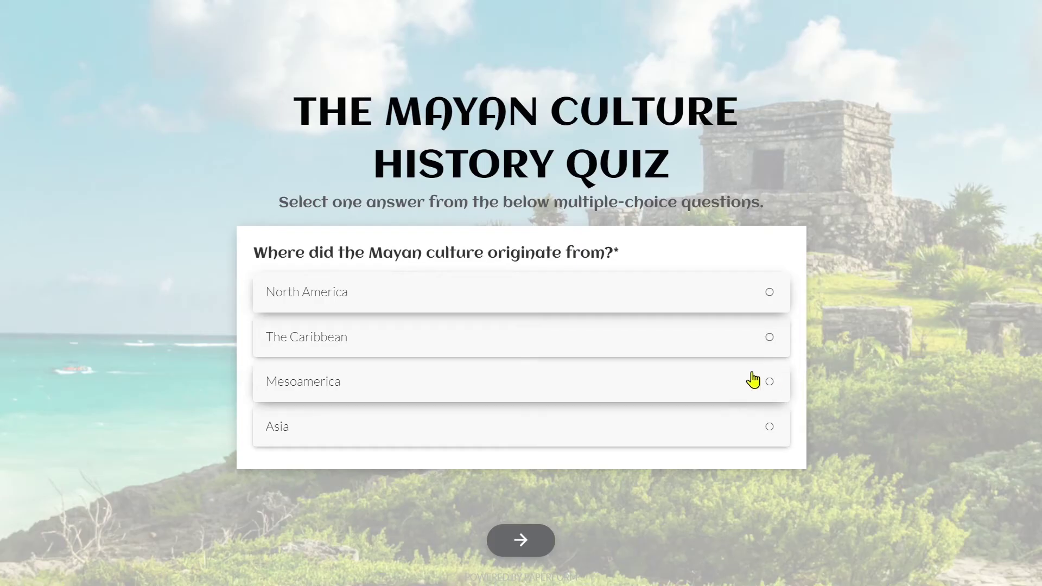
click(750, 381)
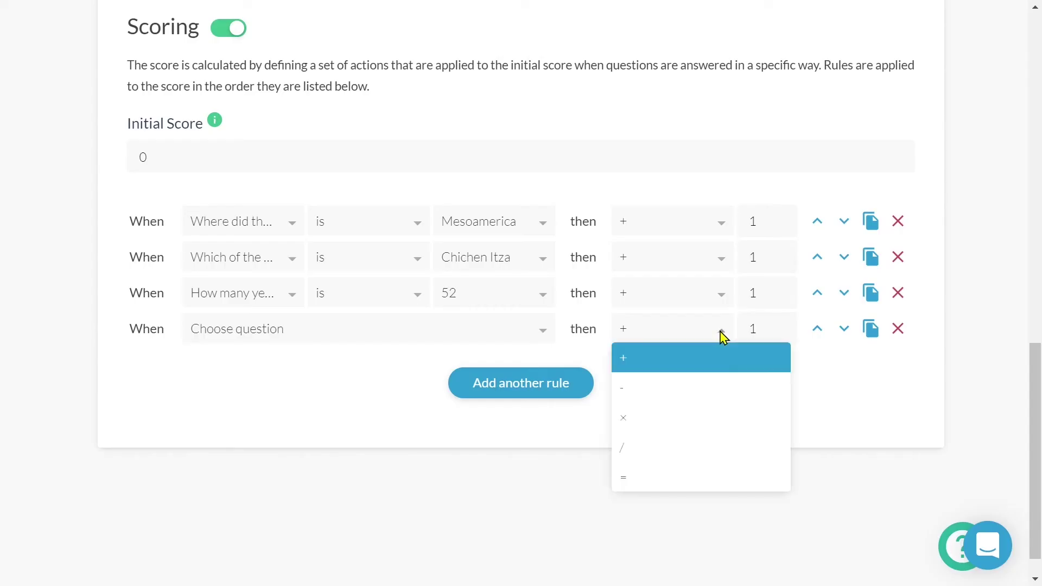
Set the fourth scoring rule to add 3 when the body-part question is answered Hands
click(779, 324)
click(780, 325)
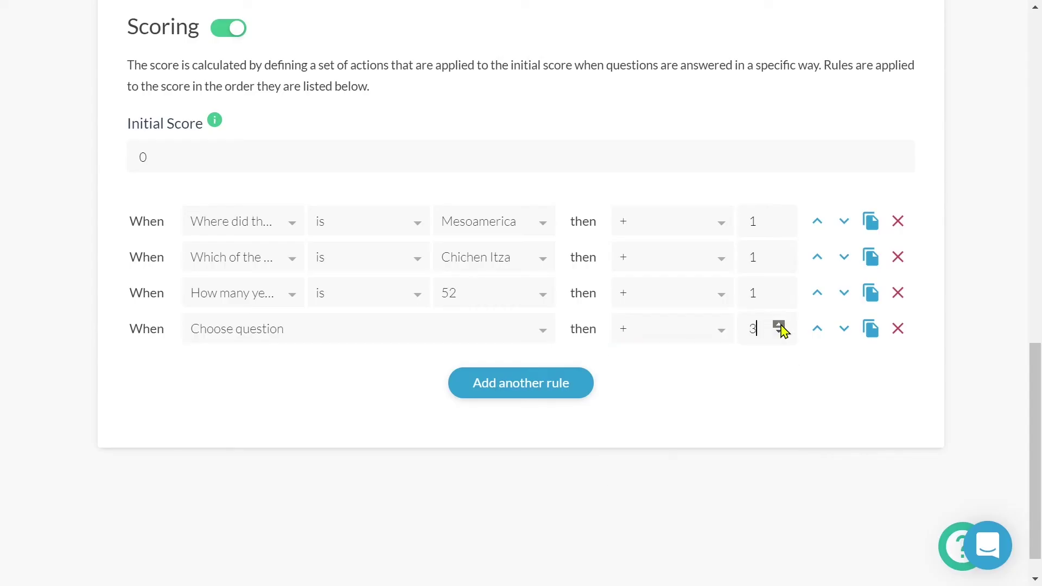
click(541, 332)
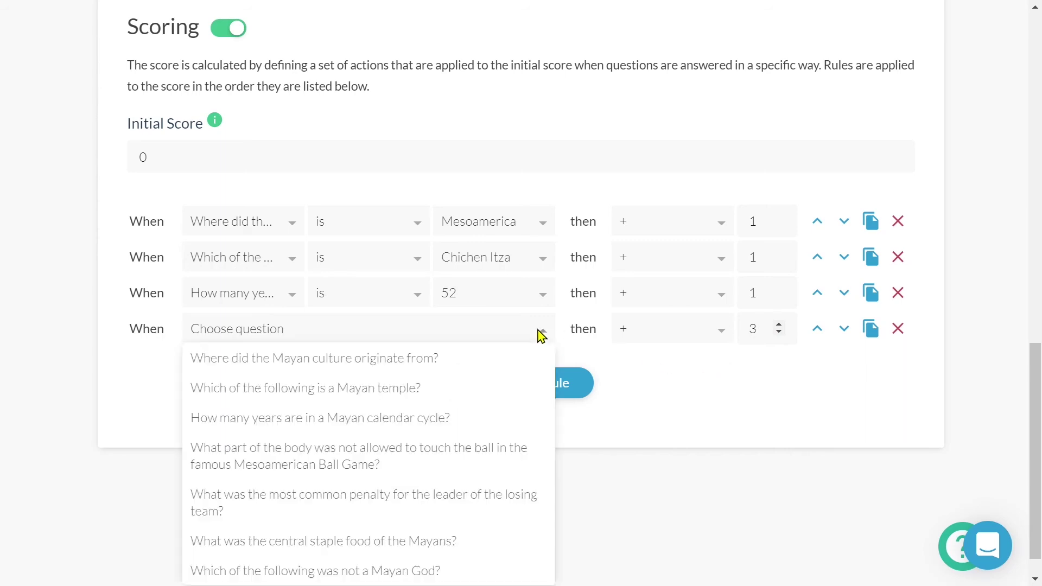
click(402, 460)
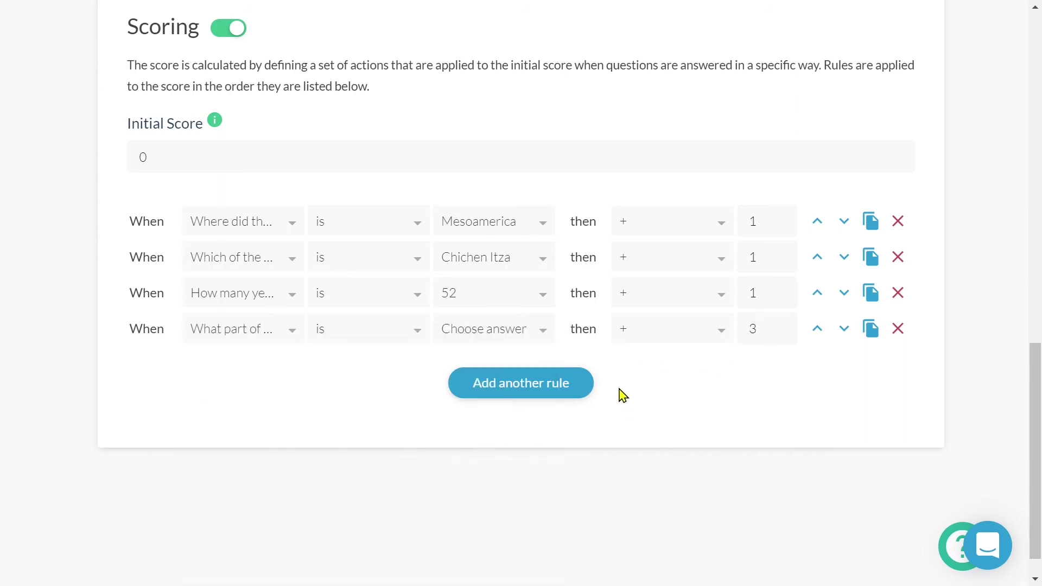
click(540, 336)
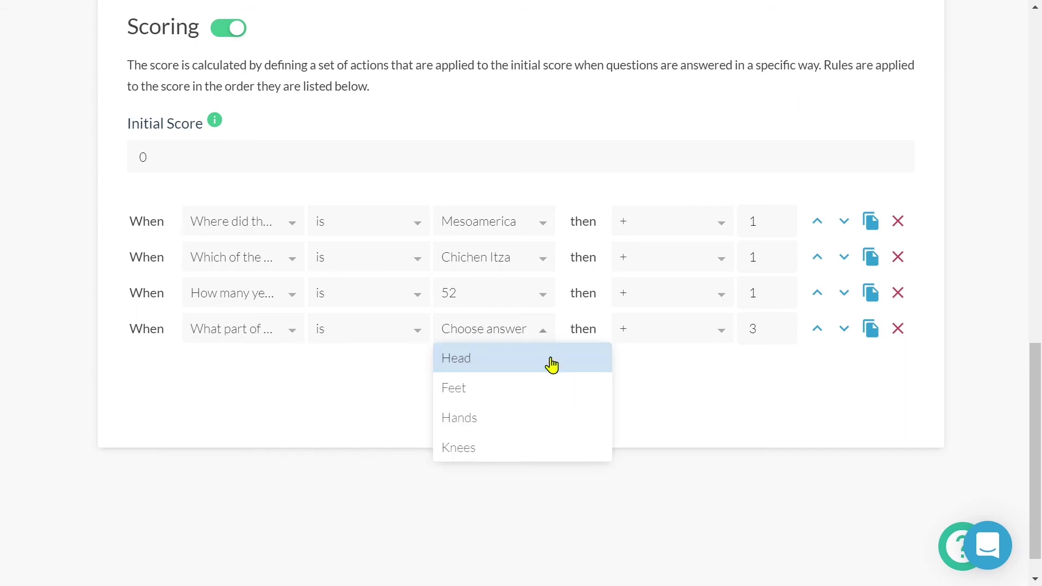
click(532, 414)
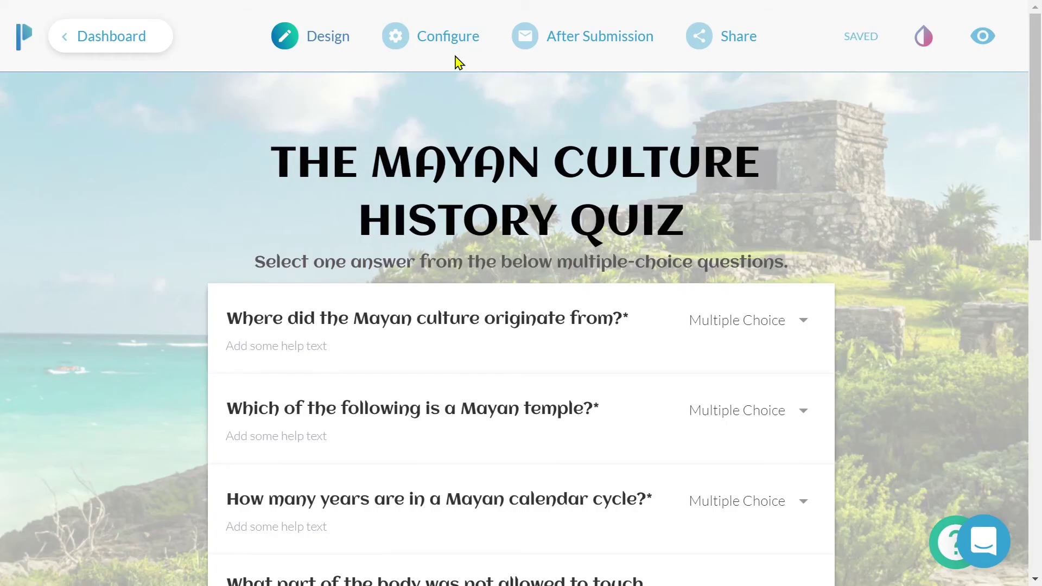
mouse_move(456, 44)
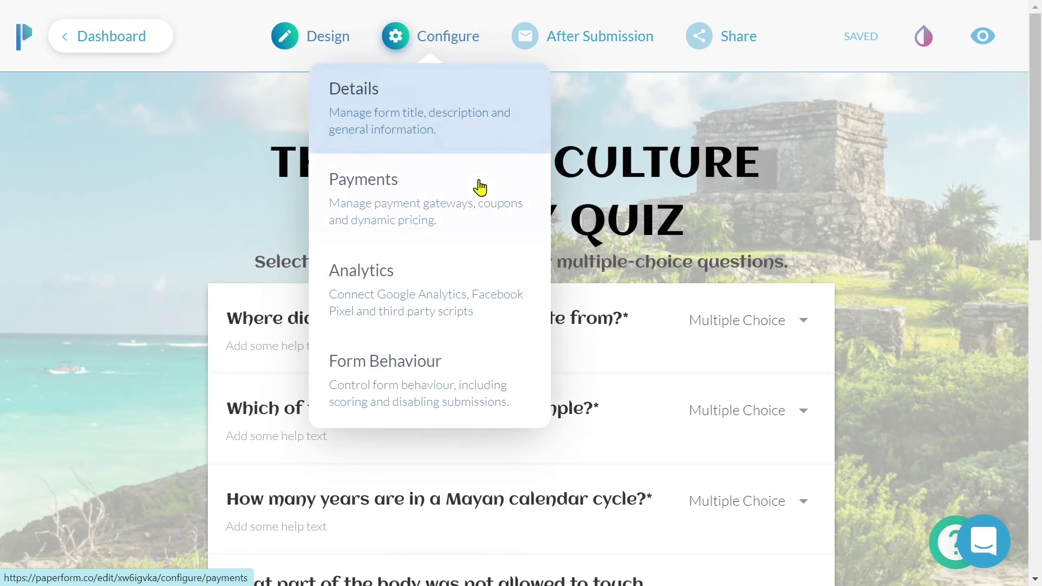
Turn on quiz scoring in the Form Behaviour settings
click(482, 362)
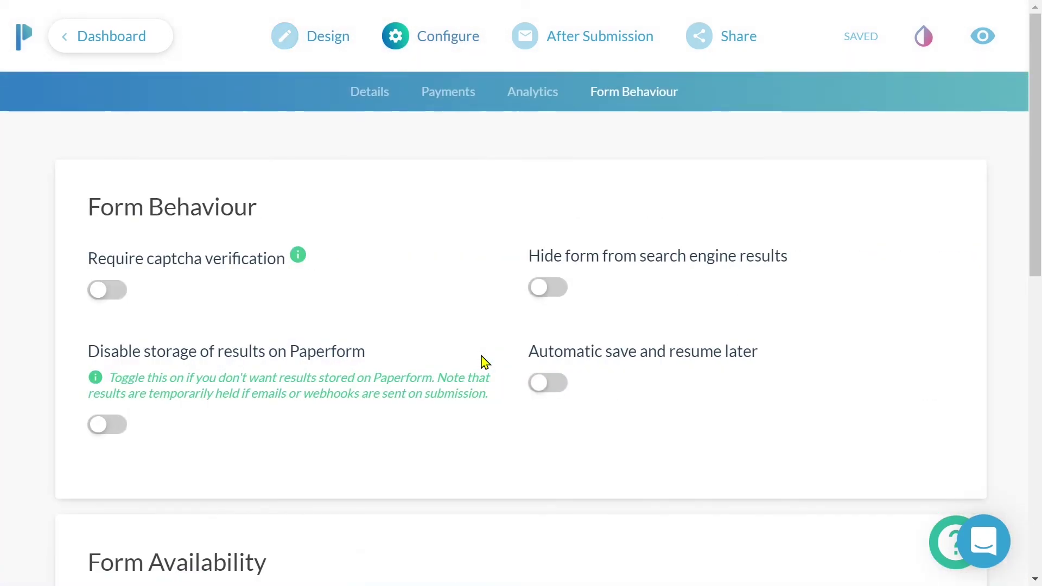
scroll(482, 362, down, 7)
scroll(487, 363, down, 4)
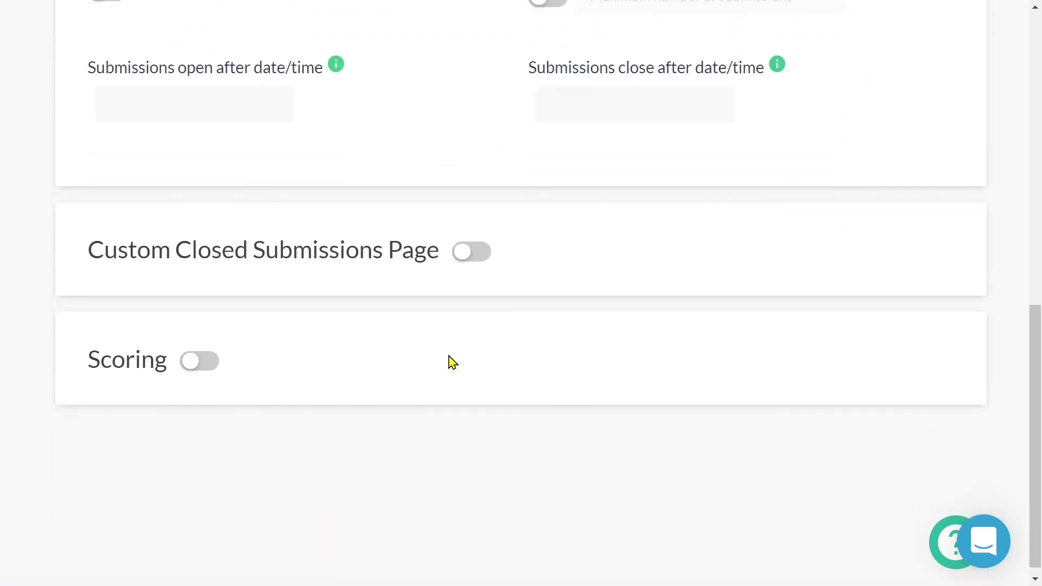
click(217, 364)
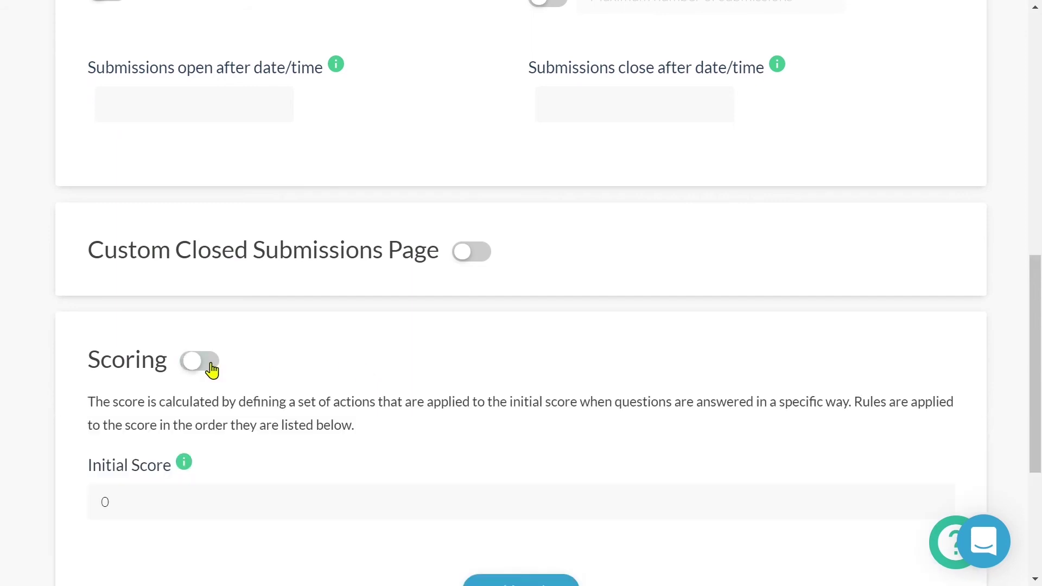
scroll(272, 367, down, 3)
scroll(231, 334, down, 2)
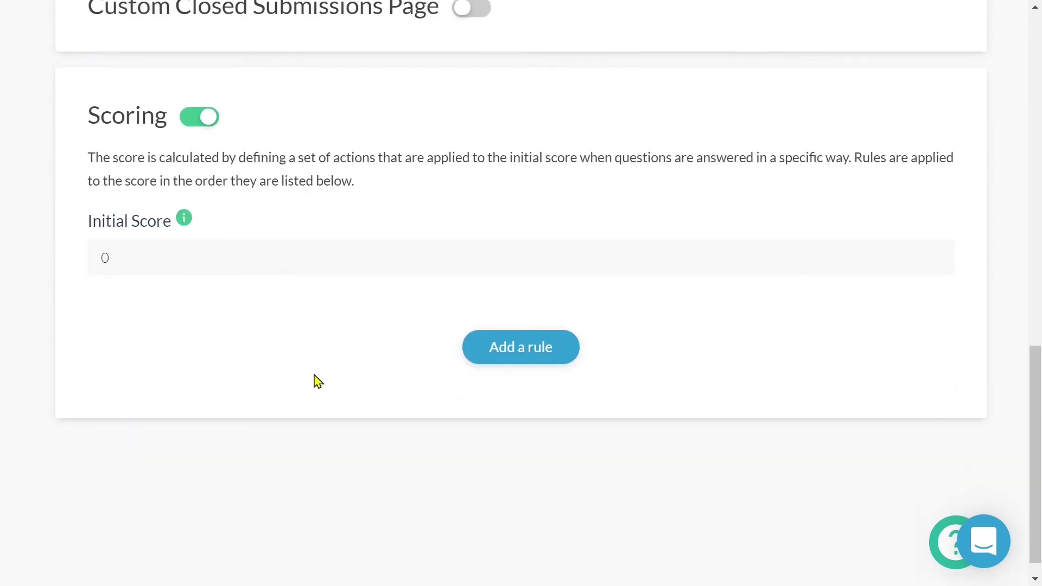
Add a +1 scoring rule for Mesoamerica on the Mayan origin question
click(562, 348)
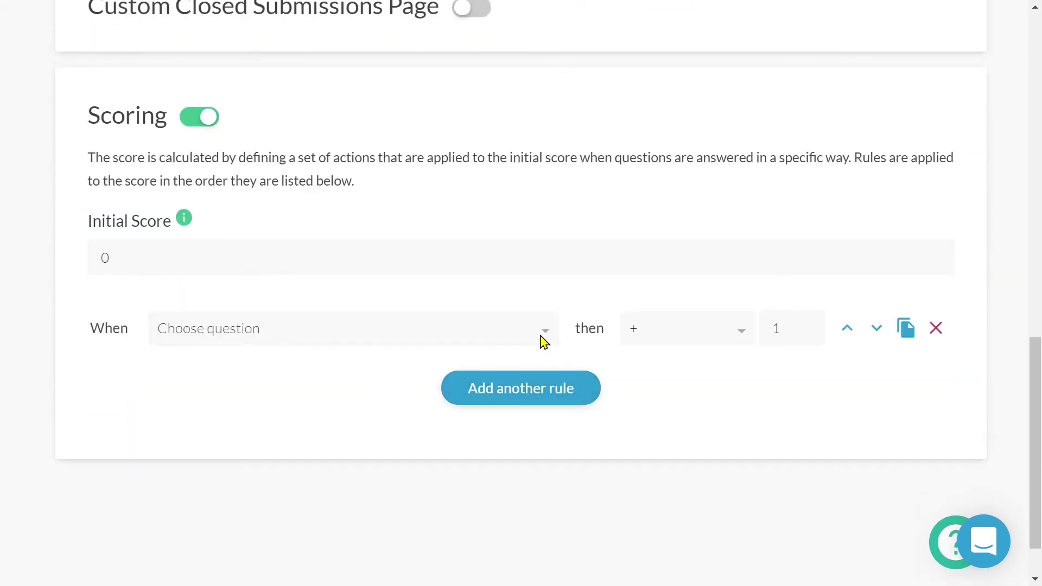
click(545, 337)
click(476, 363)
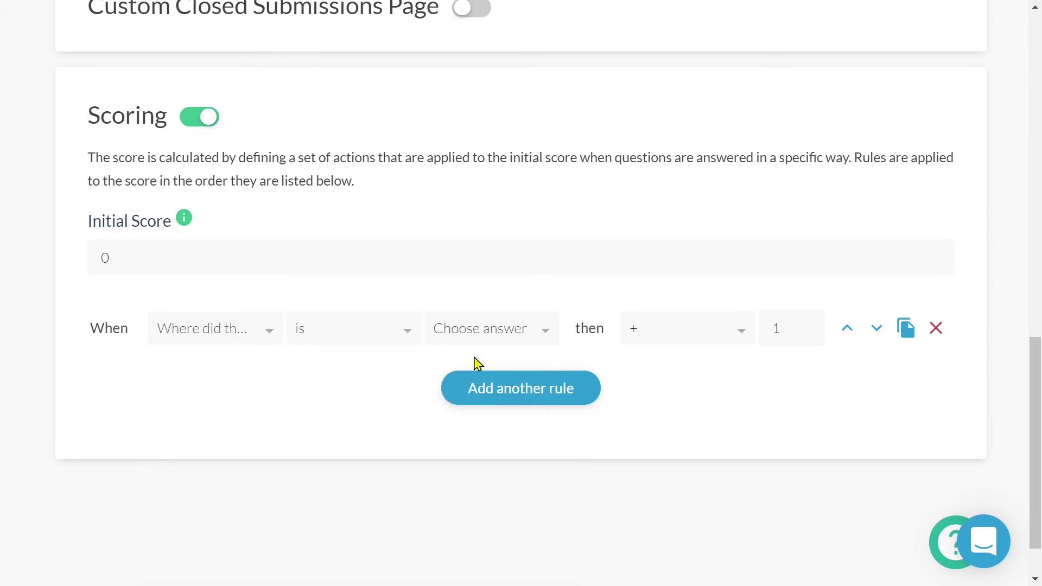
click(545, 339)
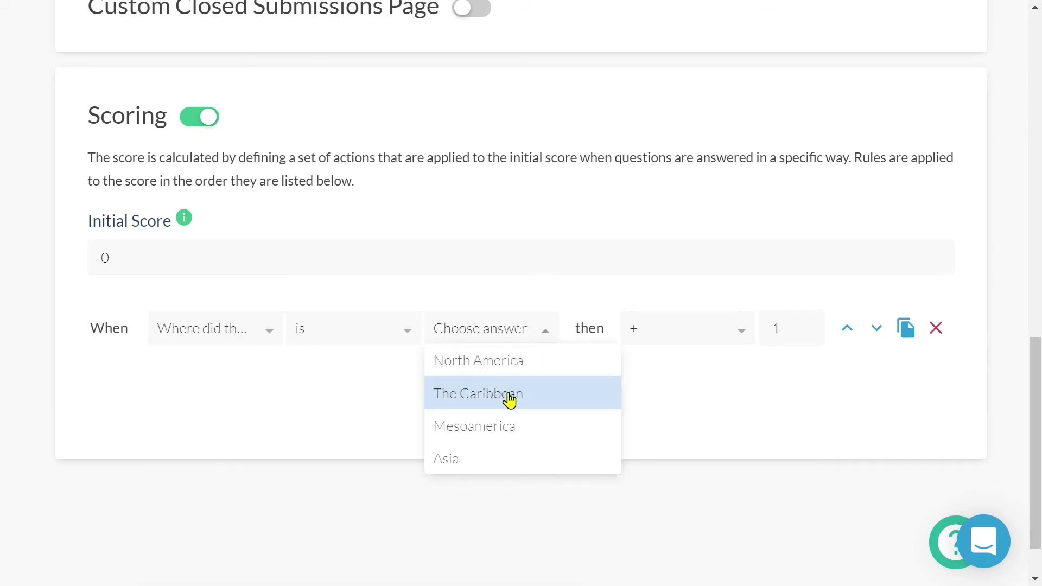
click(488, 429)
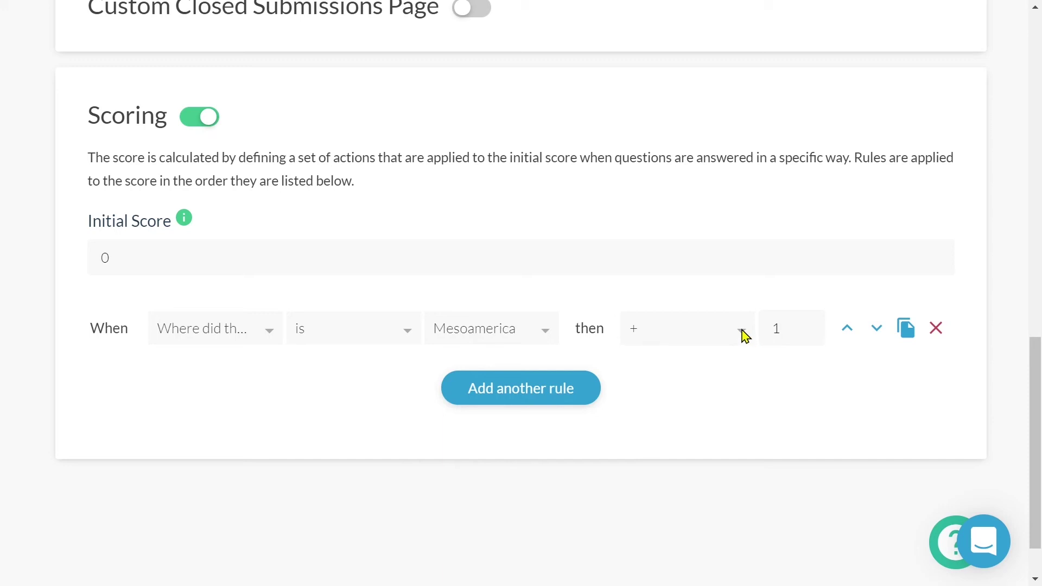
Start a second scoring rule based on the Mayan temple question
click(572, 398)
click(546, 374)
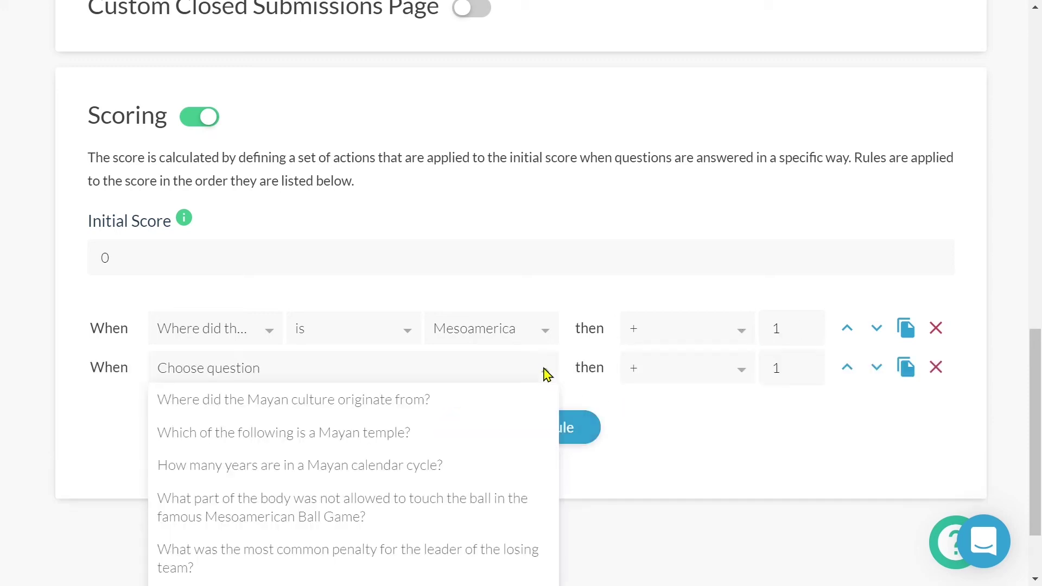
click(430, 428)
click(553, 371)
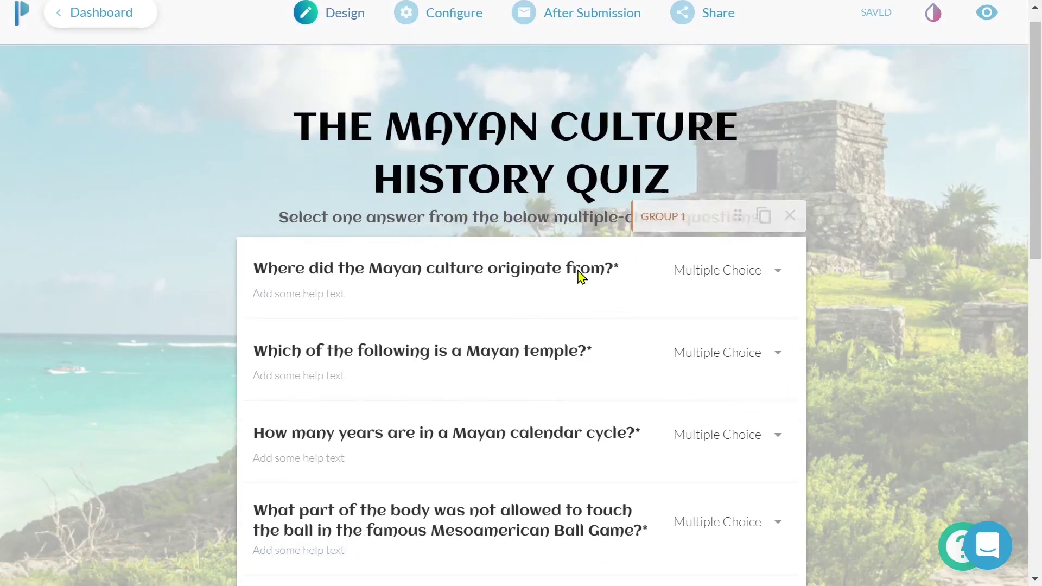
Add a centred 'You Scored {{ score }}' text line below the quiz questions
scroll(575, 288, down, 7)
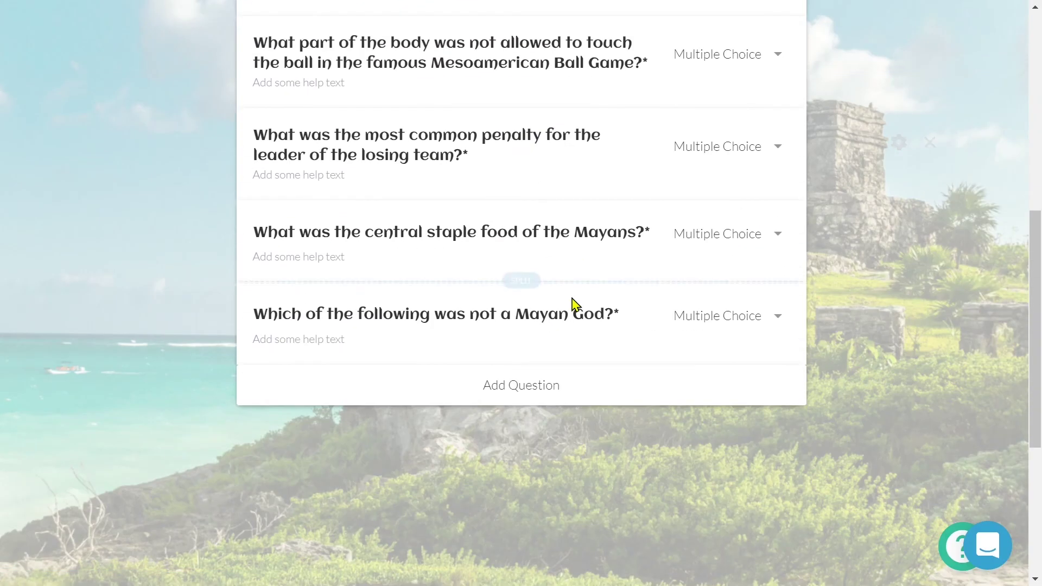
click(531, 434)
text(You Score)
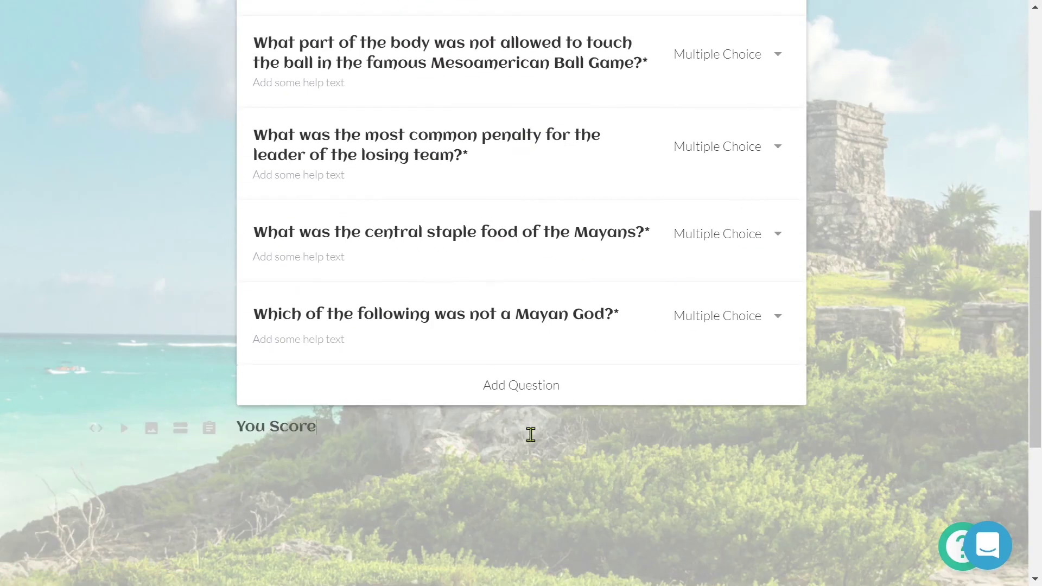
text(d {{ score }}/7)
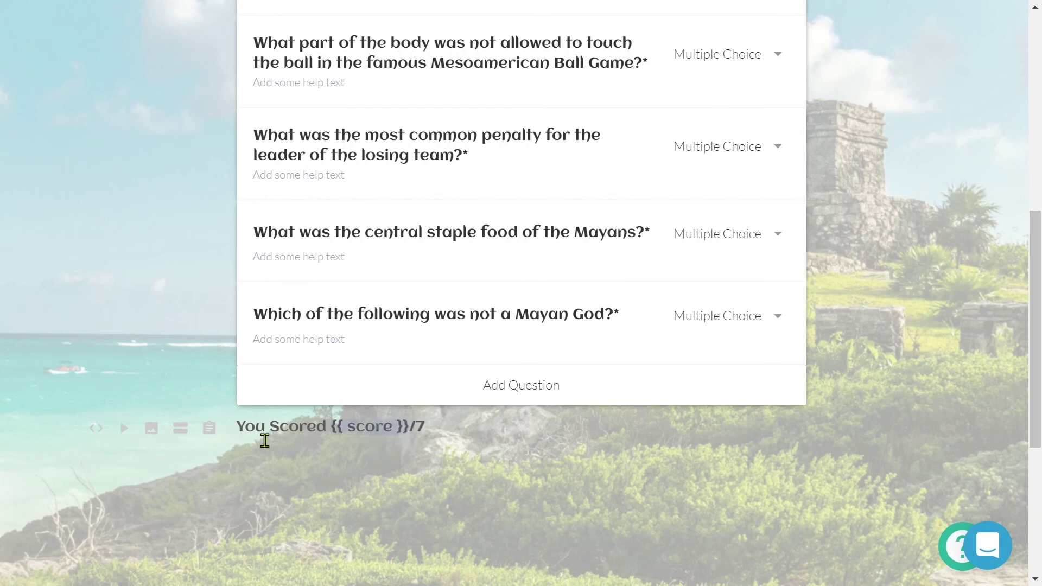
triple_click(264, 441)
click(451, 391)
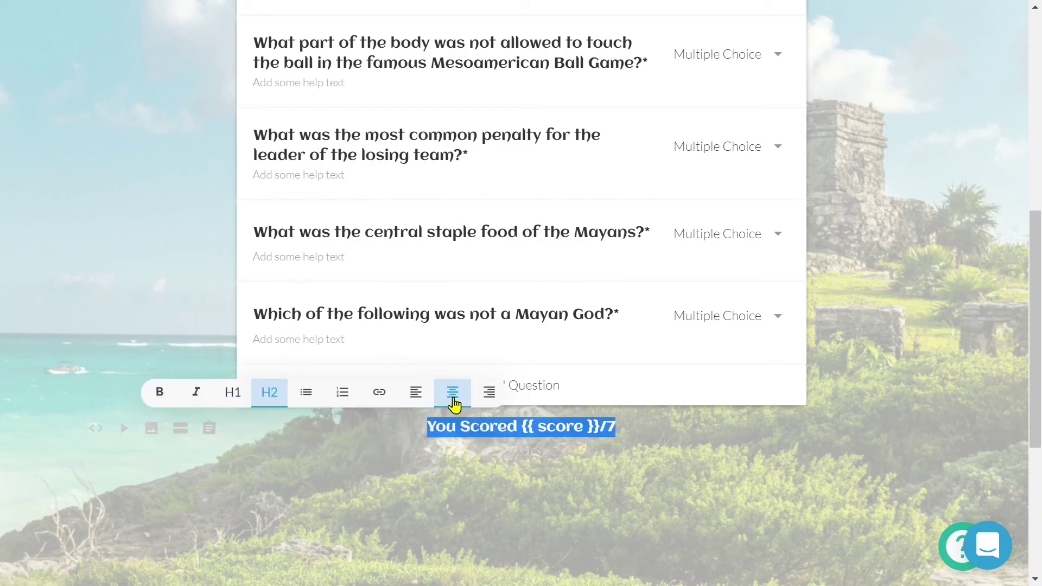
Give the Mayan God question visibility logic based on the quiz Score
click(461, 463)
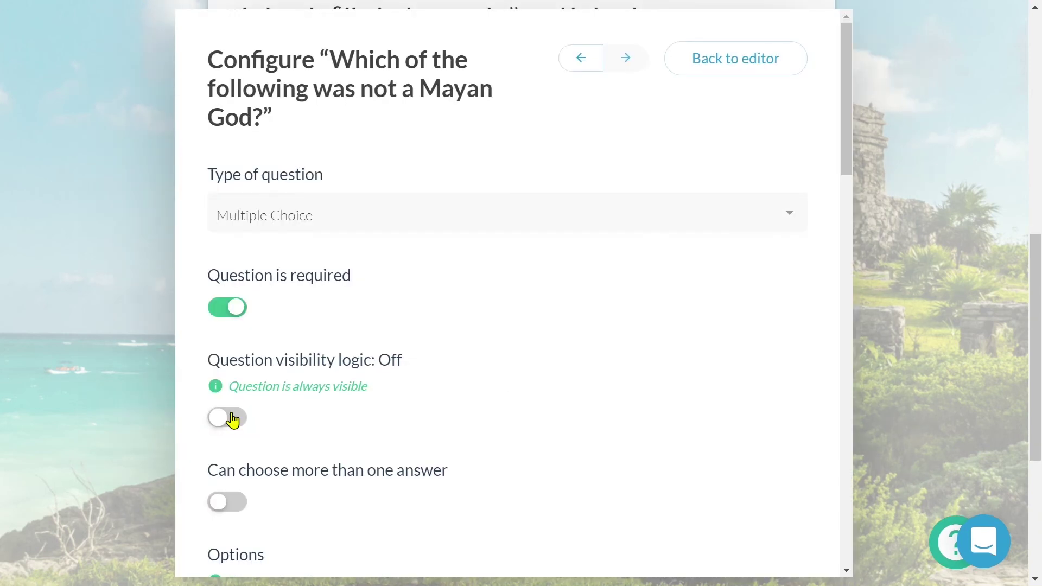
click(228, 418)
scroll(584, 398, down, 2)
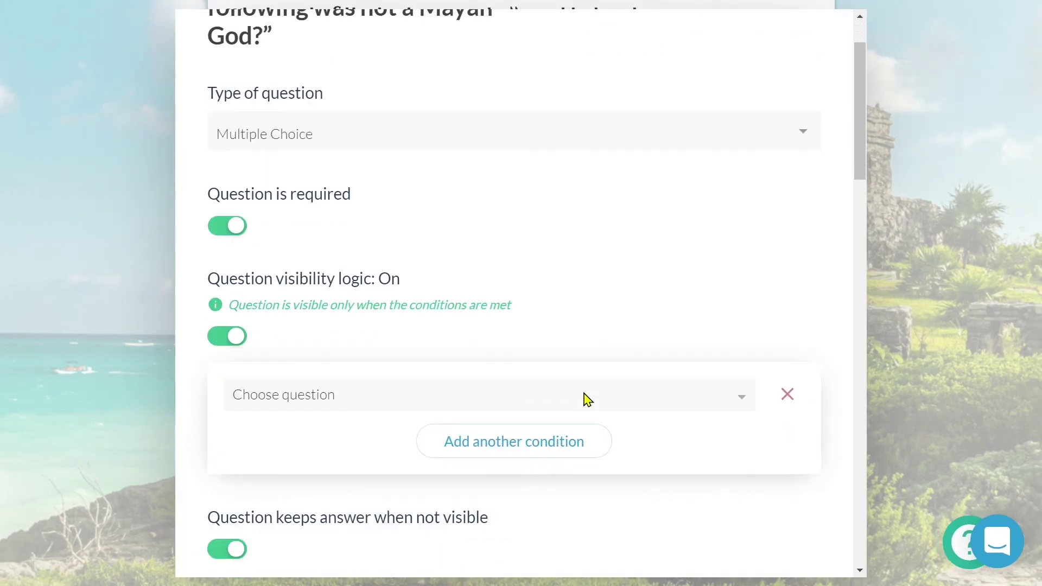
click(586, 398)
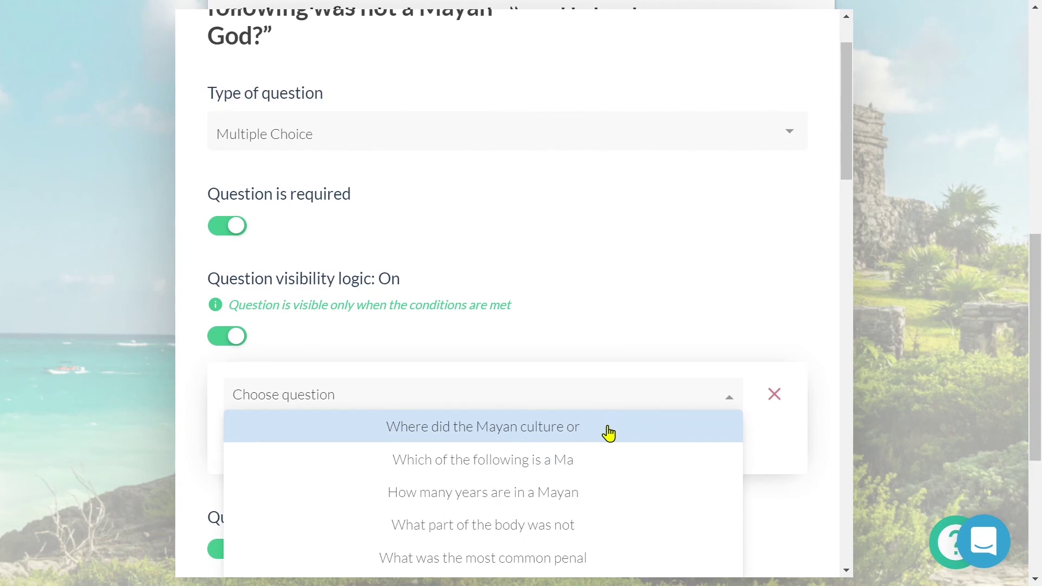
scroll(609, 433, down, 3)
click(542, 466)
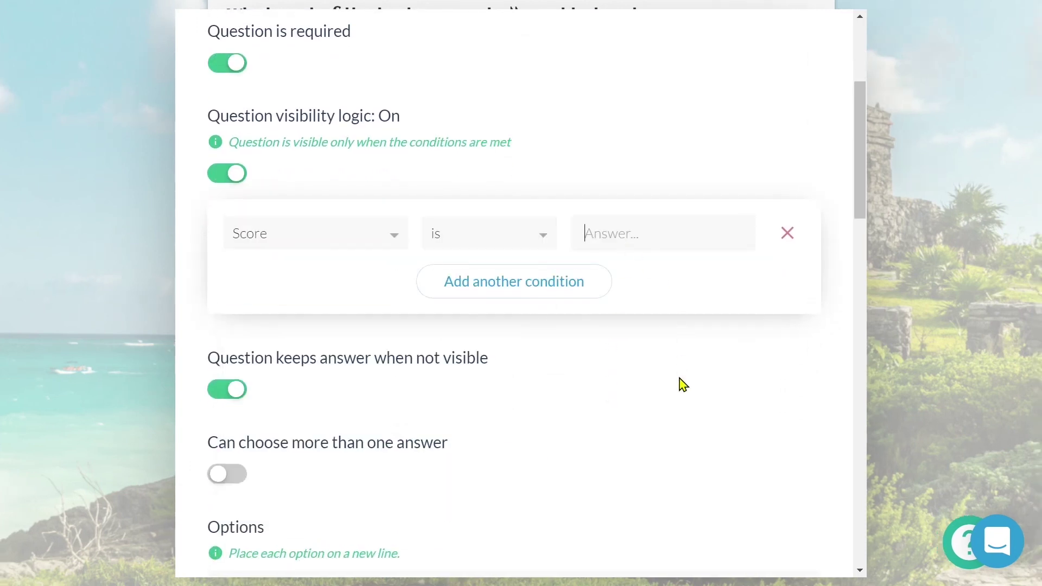
Set the Score condition to 5, then test the donation preview with $50, $200 and custom $65
text(5)
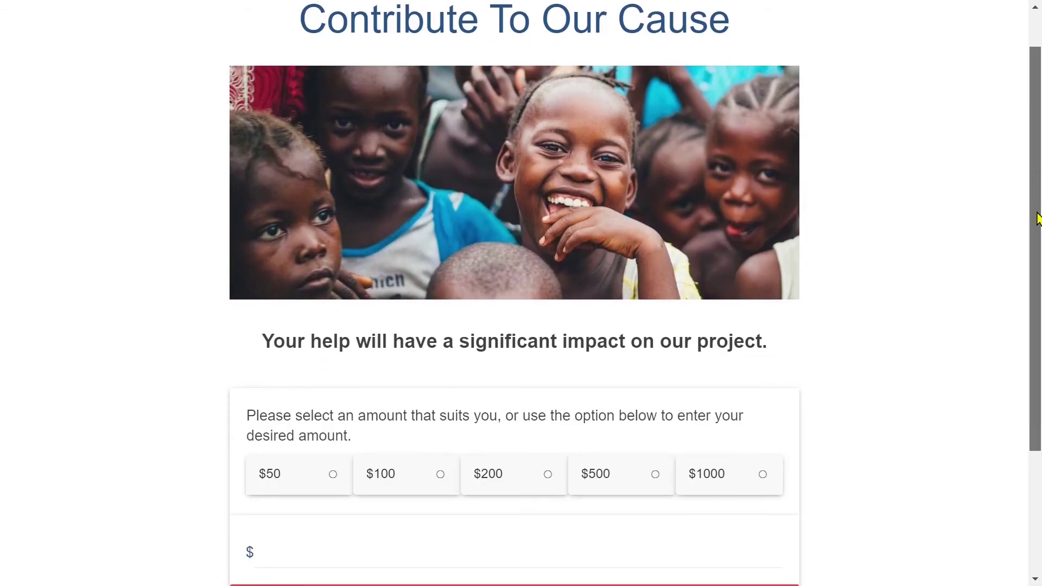
scroll(1035, 302, down, 3)
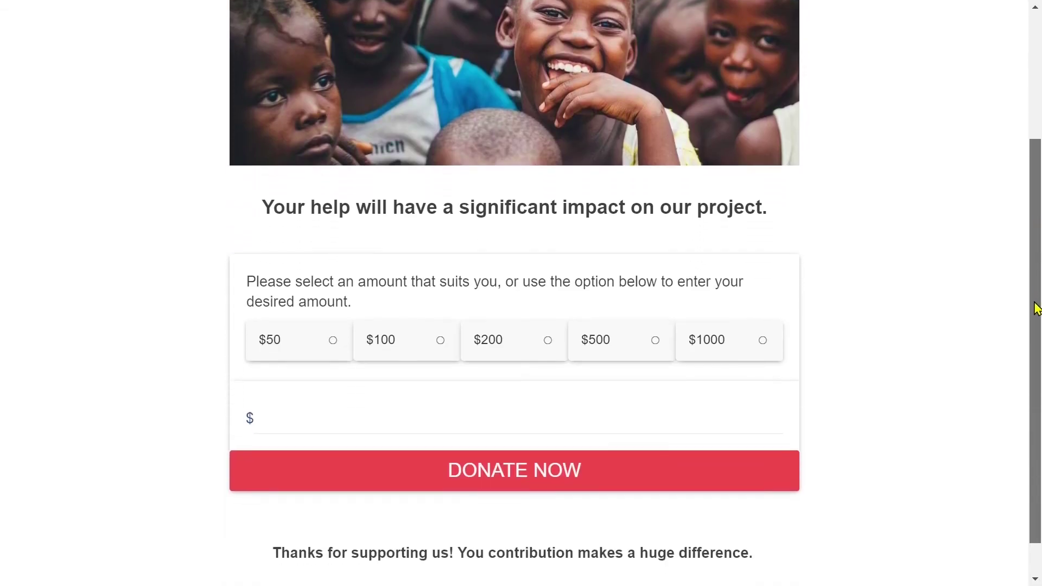
click(312, 303)
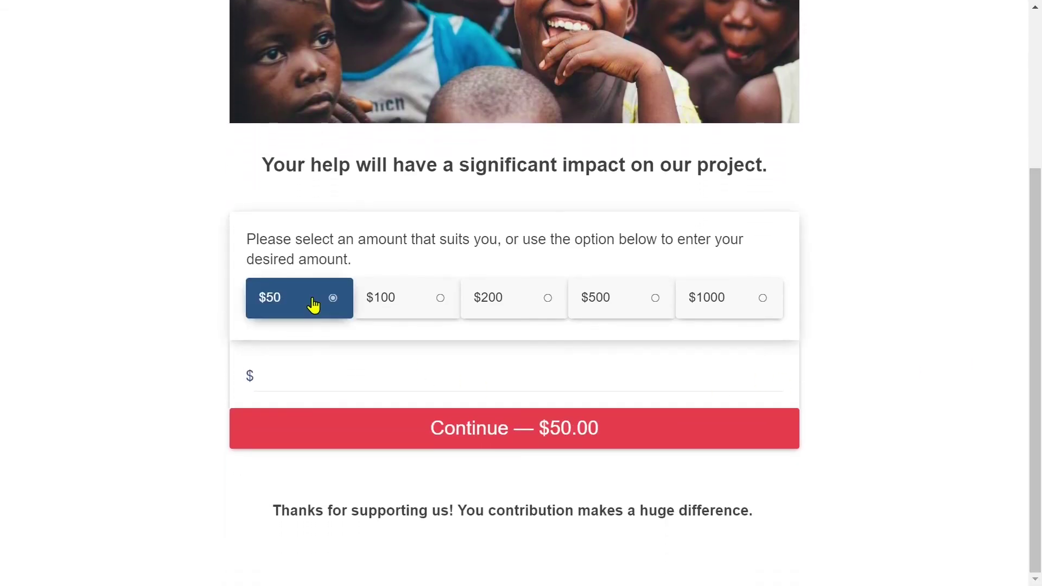
click(531, 300)
click(440, 383)
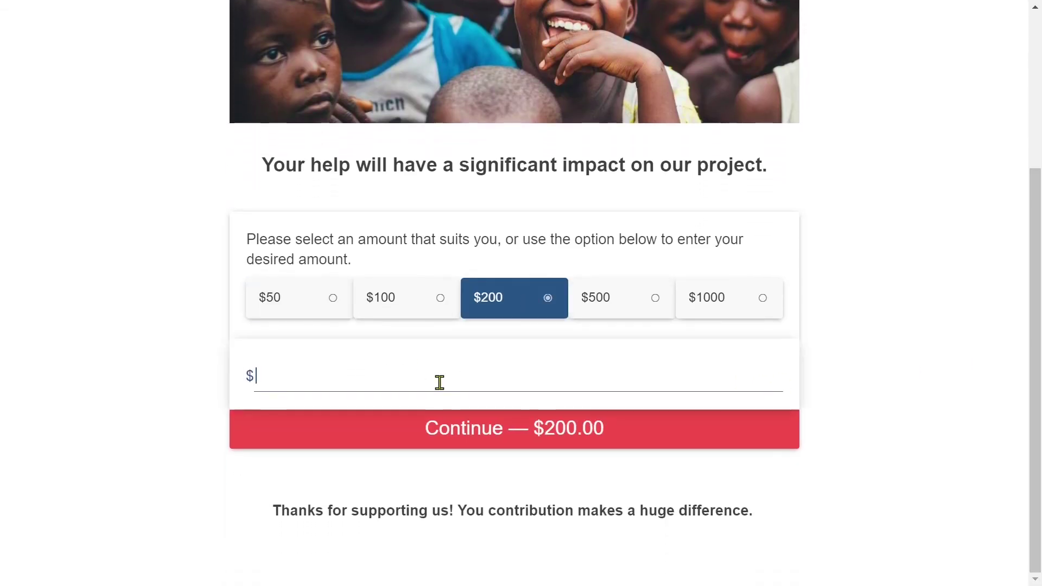
text(65)
click(496, 300)
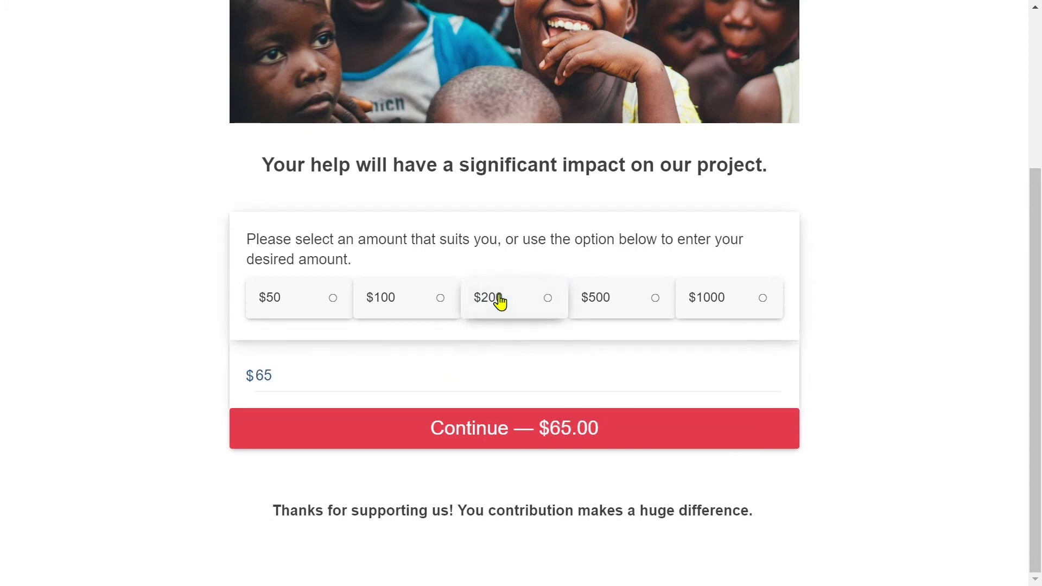
click(646, 438)
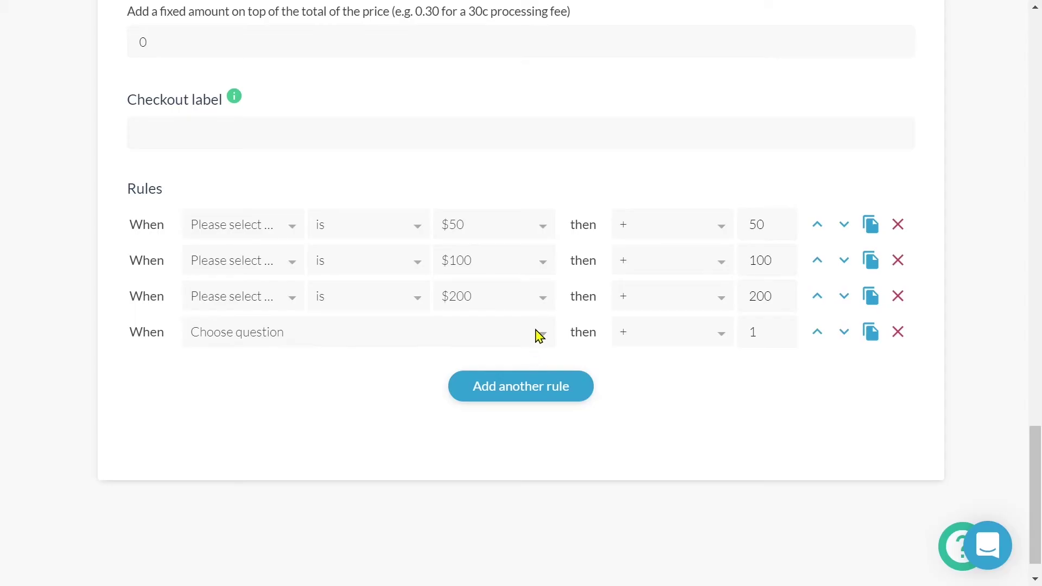
Make the fourth pricing rule an add rule triggered when the amount question is $500
click(538, 335)
click(492, 367)
click(544, 335)
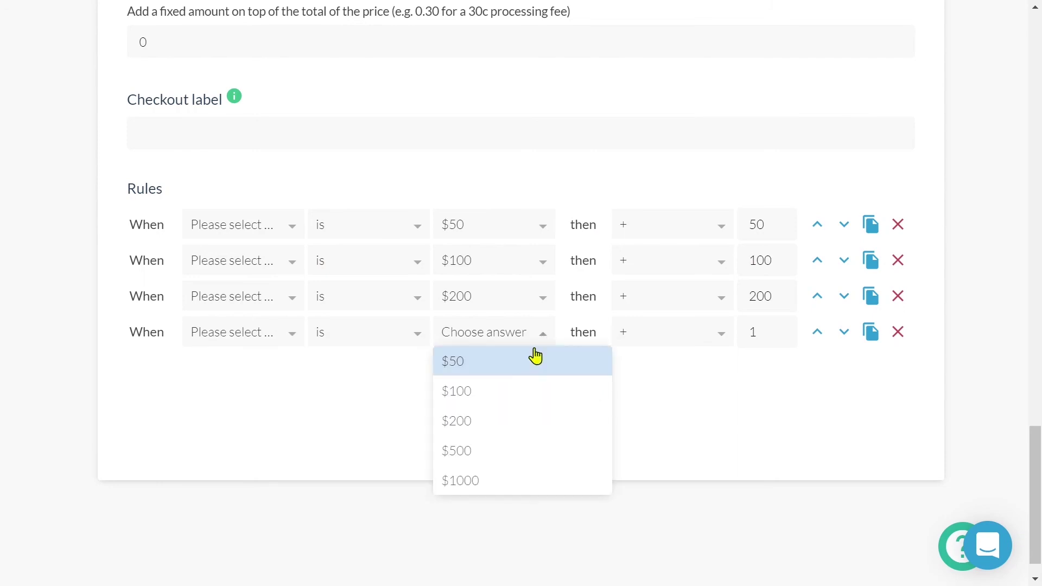
click(509, 449)
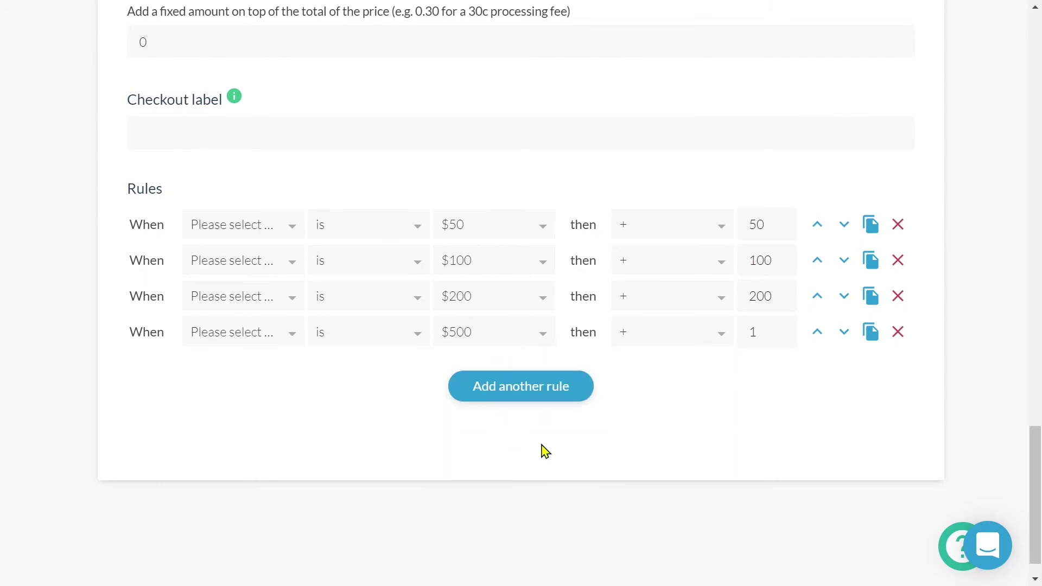
click(721, 337)
click(693, 372)
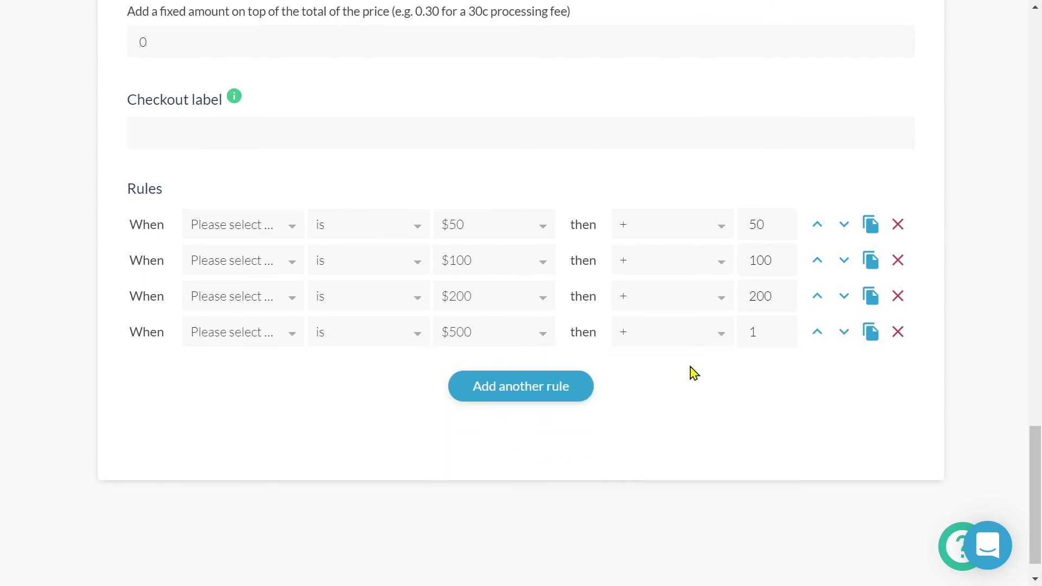
double_click(763, 333)
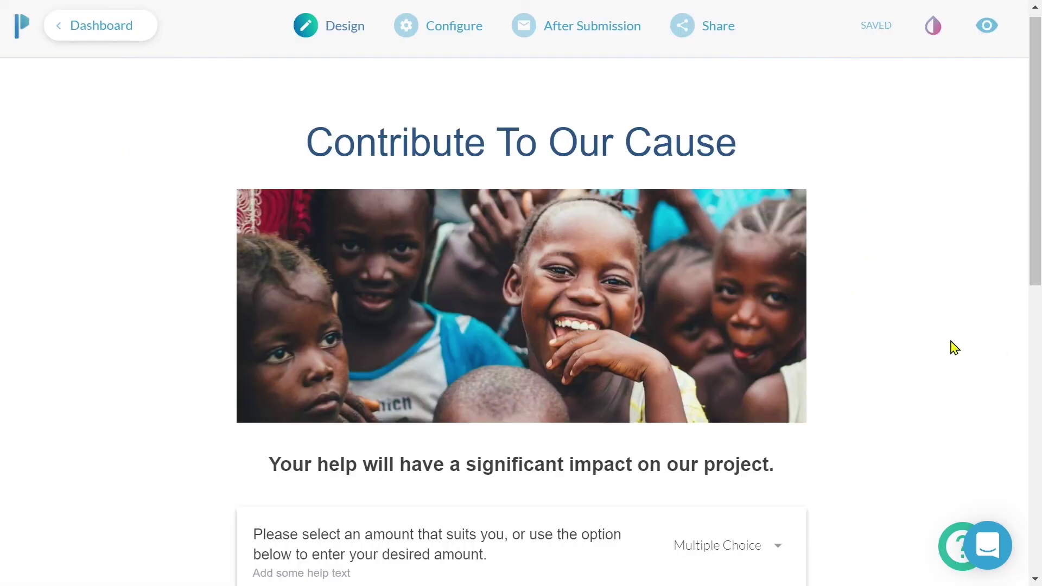
drag(1030, 263, 1030, 397)
mouse_move(919, 212)
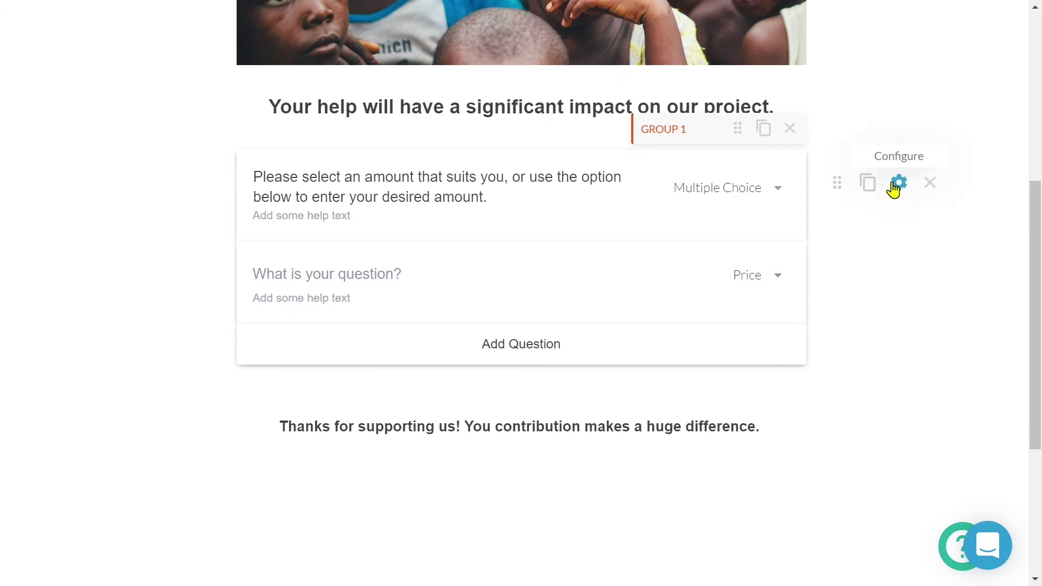
click(897, 182)
drag(826, 175, 823, 277)
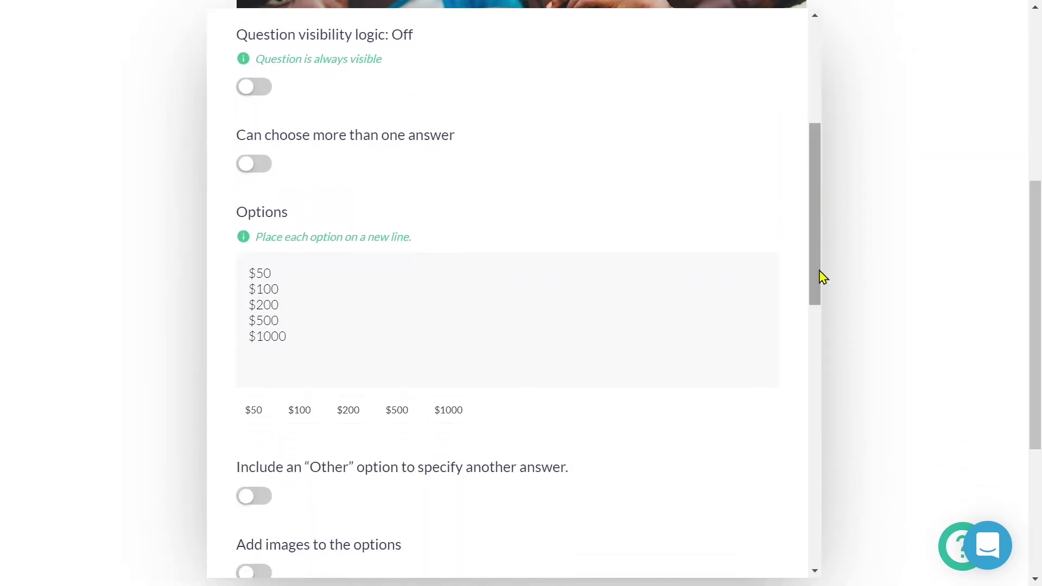
click(926, 283)
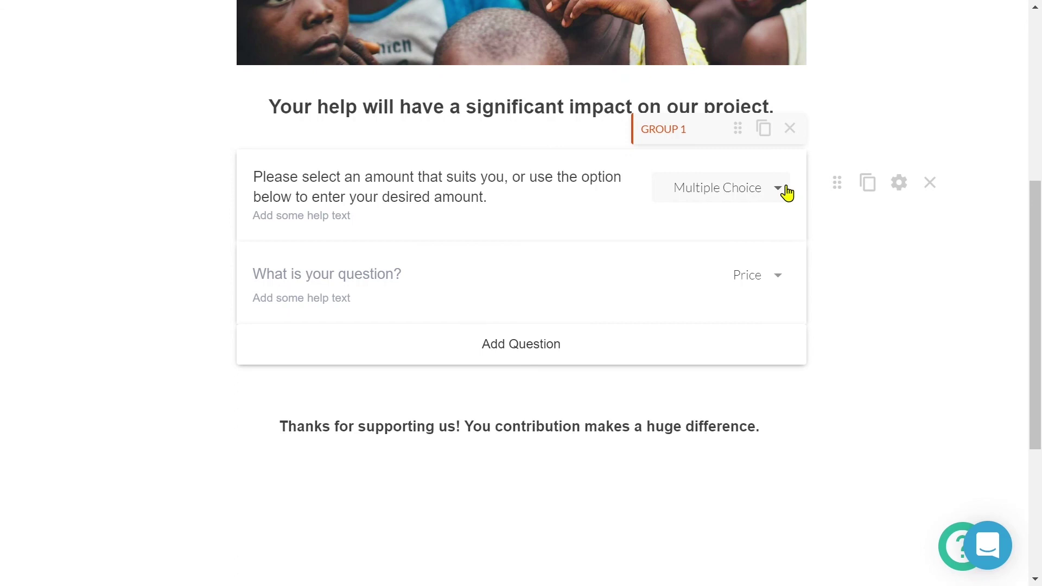
scroll(787, 193, up, 7)
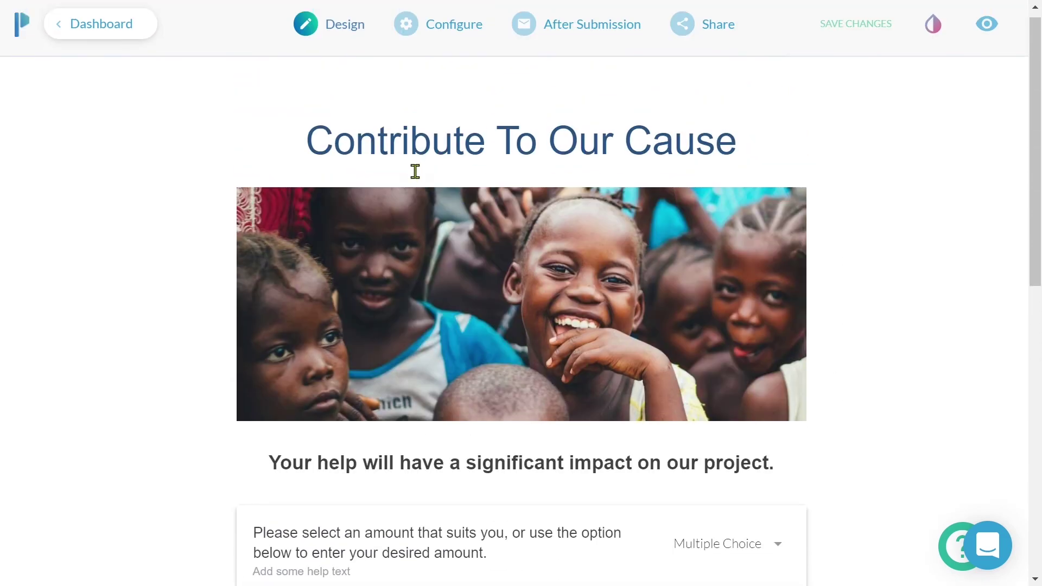
Switch on Custom Pricing Rules under Configure > Payments and add a first blank rule
mouse_move(431, 40)
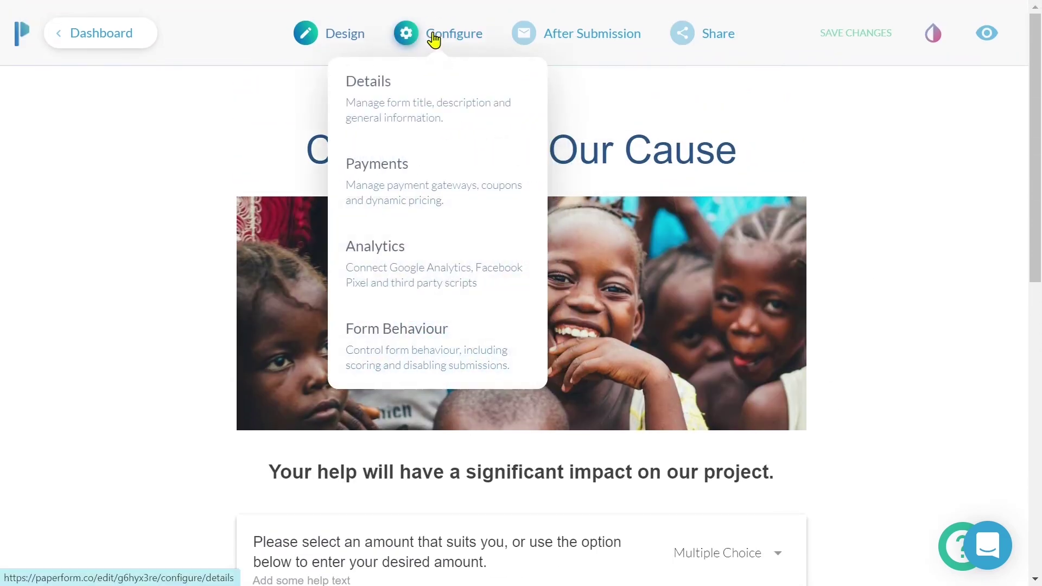
click(432, 167)
scroll(464, 247, down, 15)
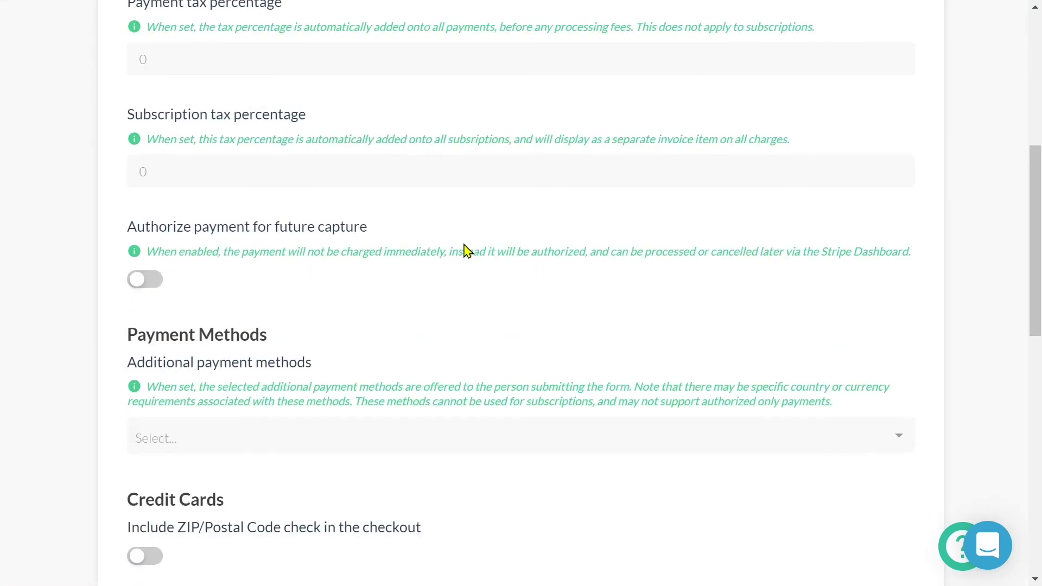
scroll(465, 251, down, 4)
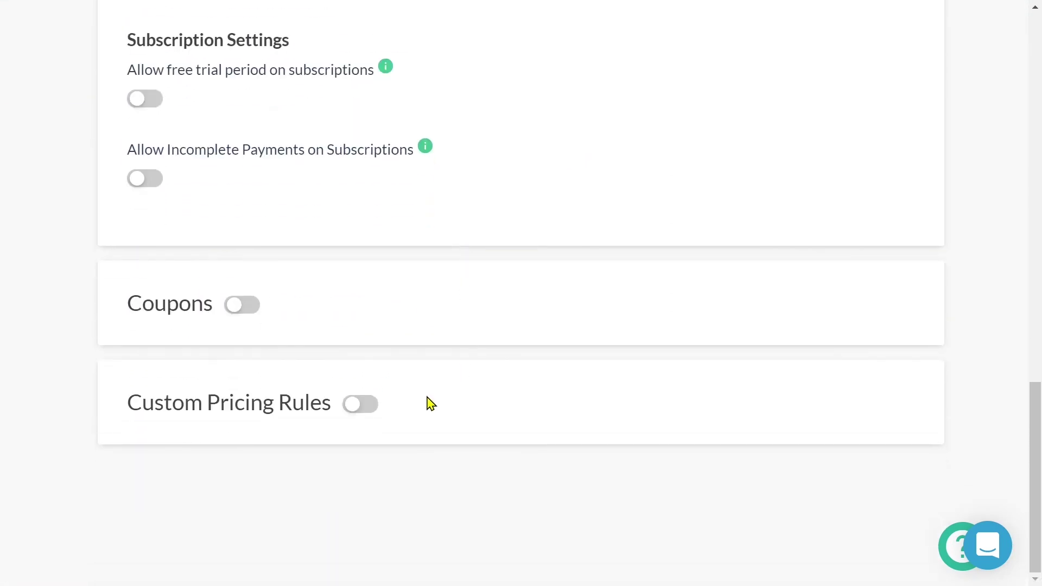
click(361, 404)
scroll(412, 409, down, 3)
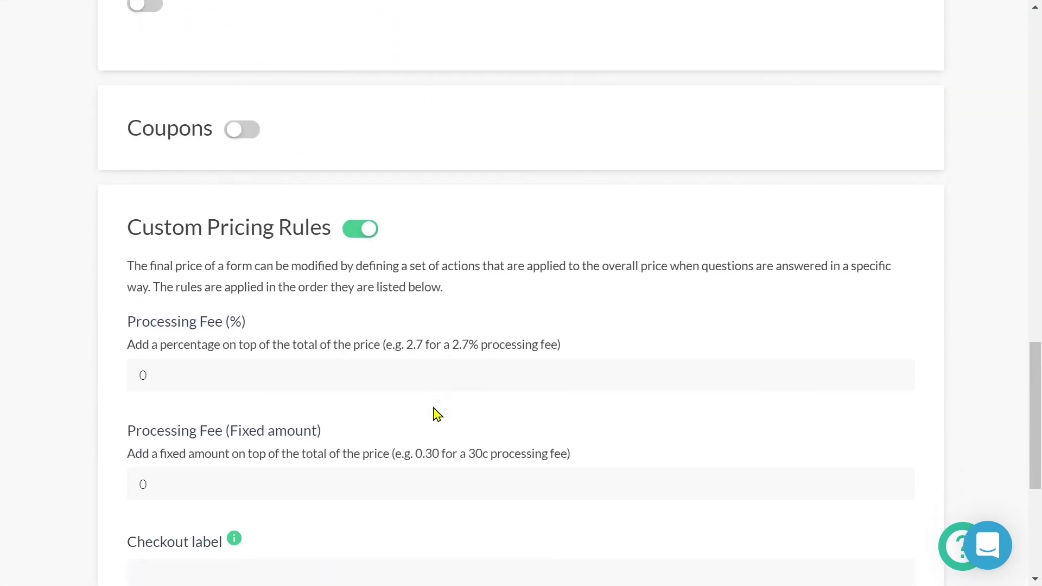
scroll(437, 415, down, 1)
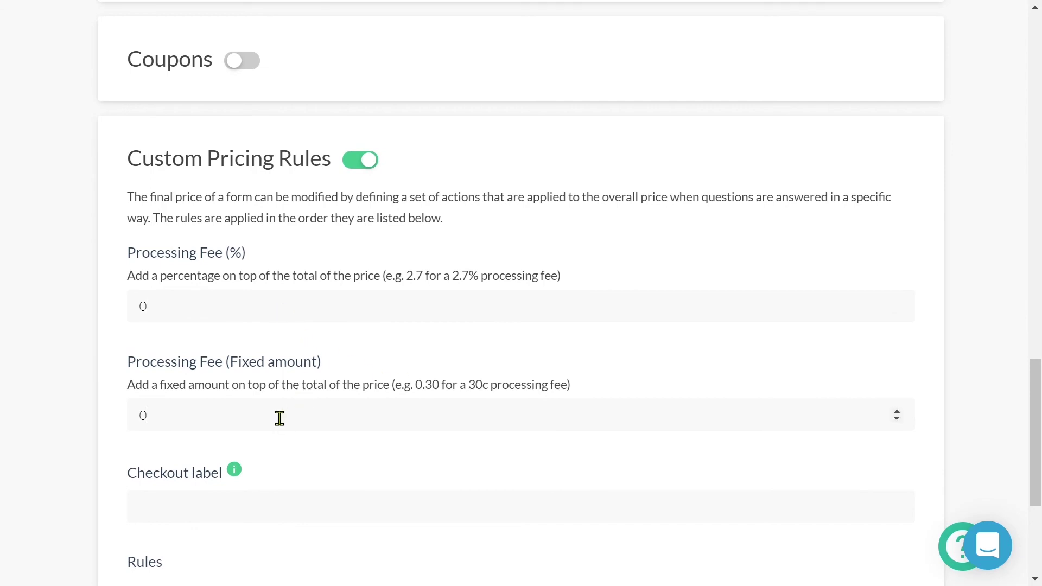
scroll(279, 418, down, 3)
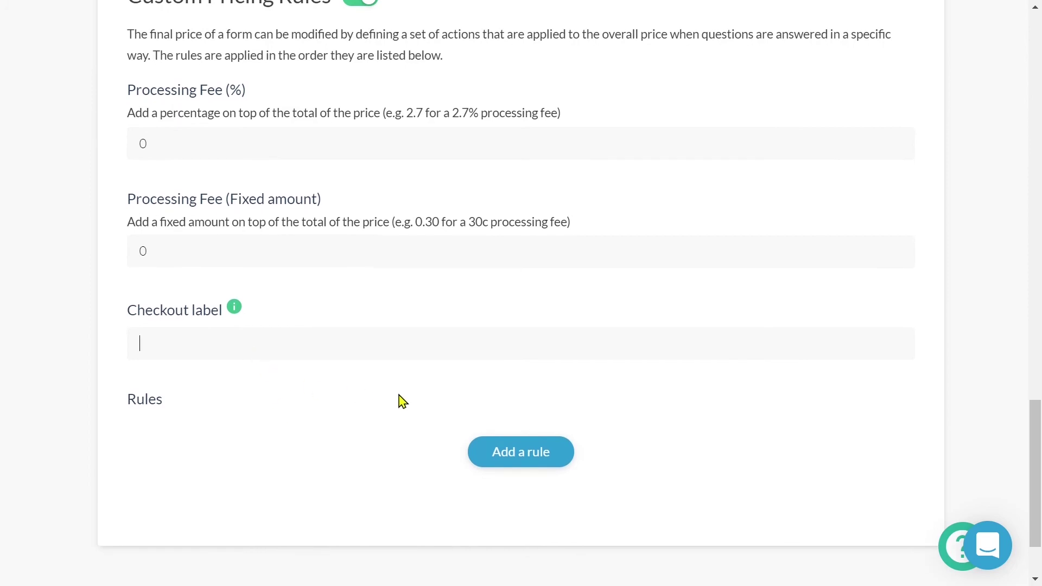
click(561, 458)
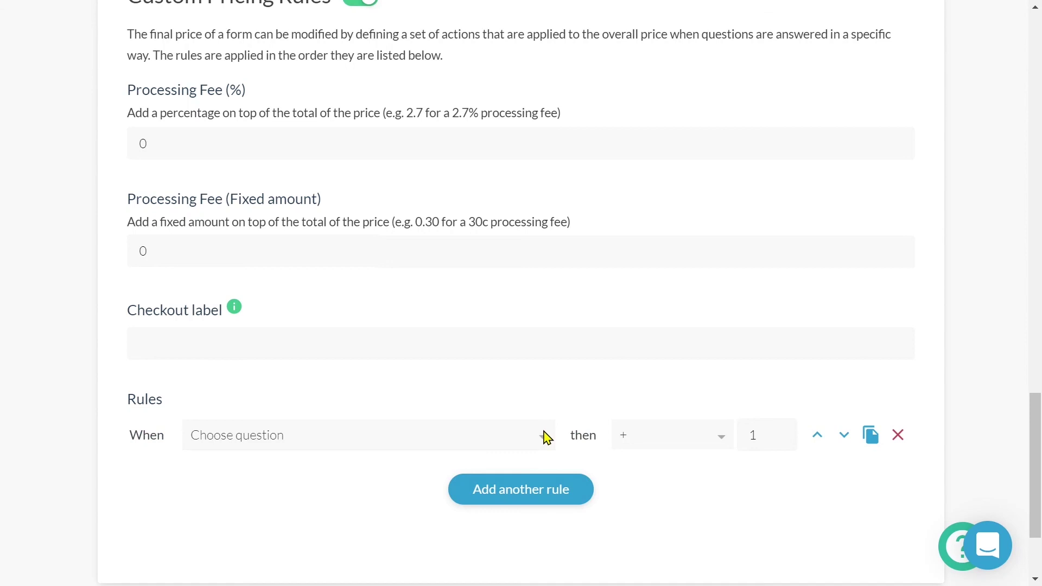
Set the first pricing rule to add 50 when the amount question is $50
click(545, 436)
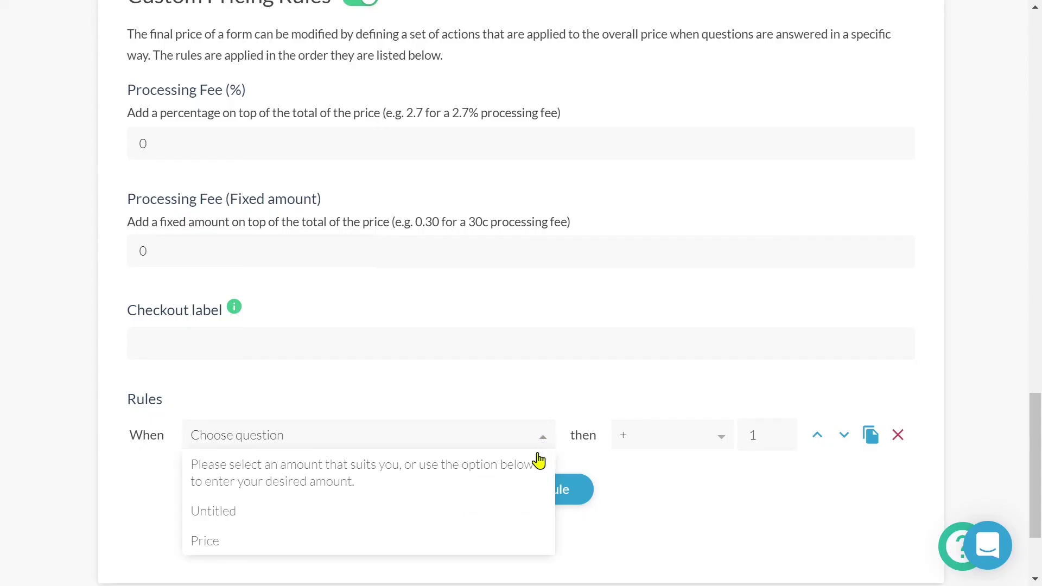
click(470, 487)
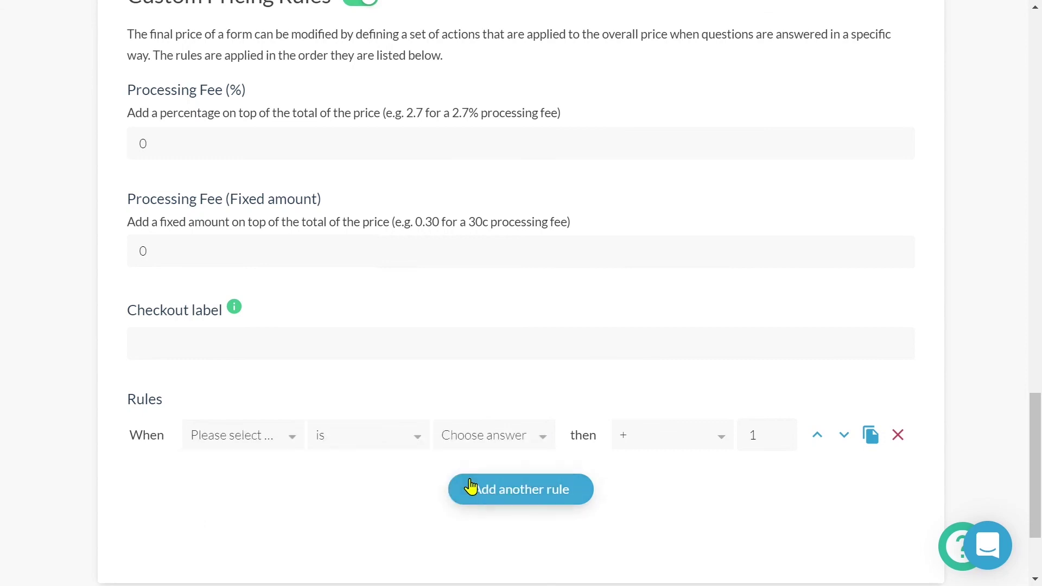
click(545, 439)
click(541, 461)
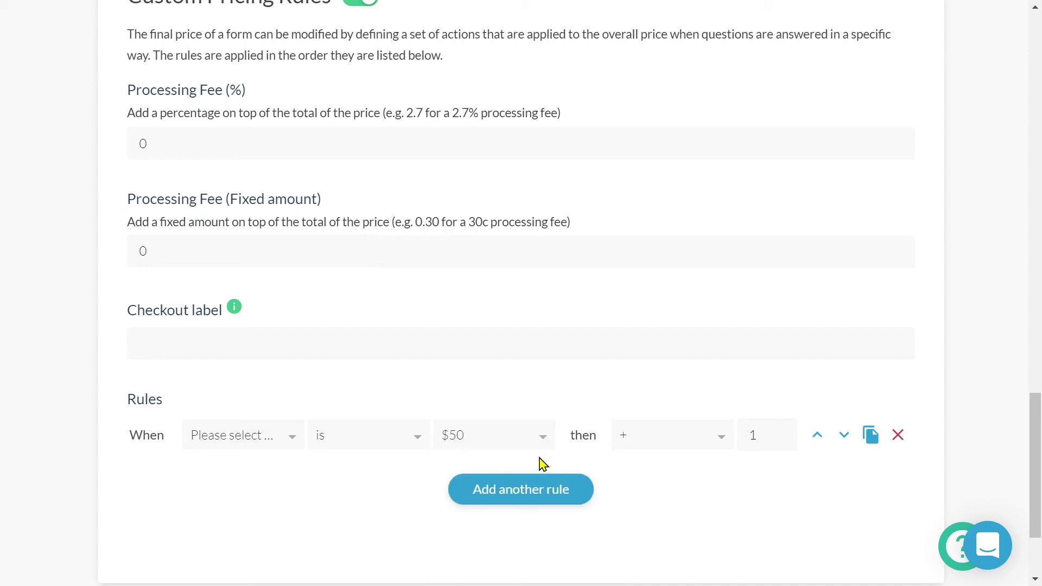
drag(767, 435, 750, 434)
Add a second pricing rule adding 100 when $100 is chosen
click(577, 491)
click(543, 471)
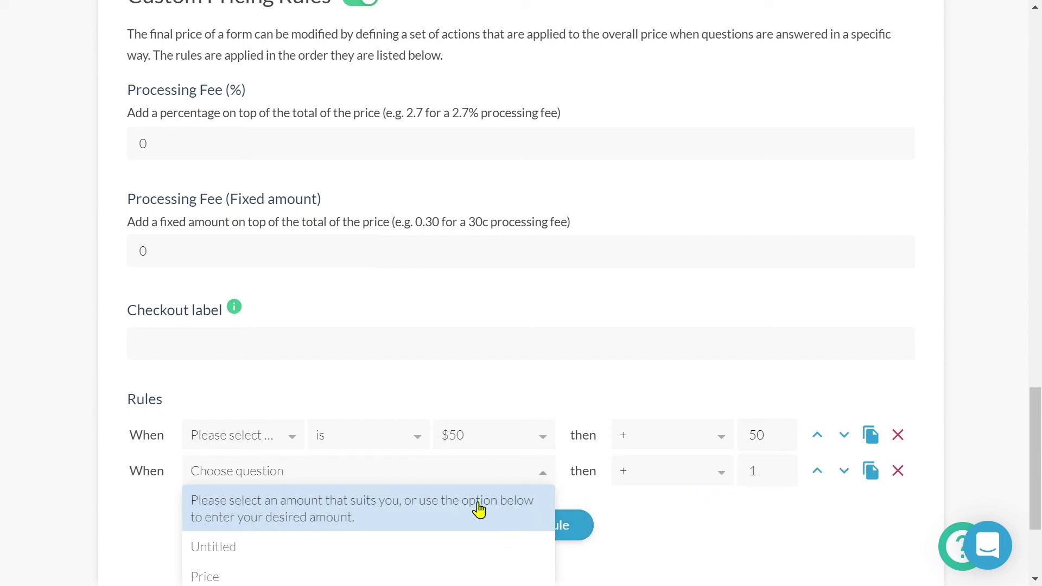
click(477, 507)
click(534, 471)
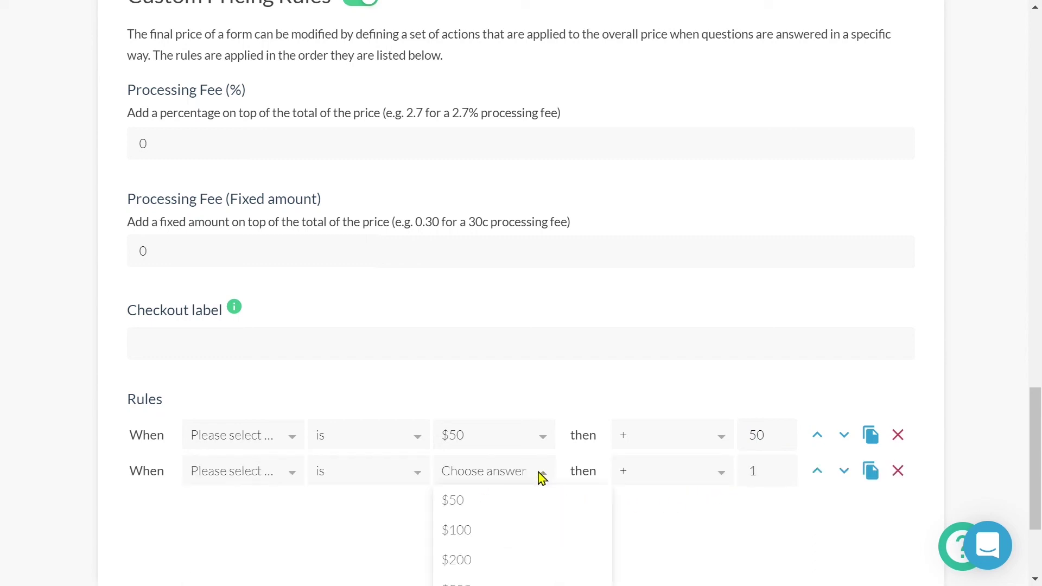
click(516, 526)
Start a third pricing rule based on the amount question
scroll(762, 396, down, 2)
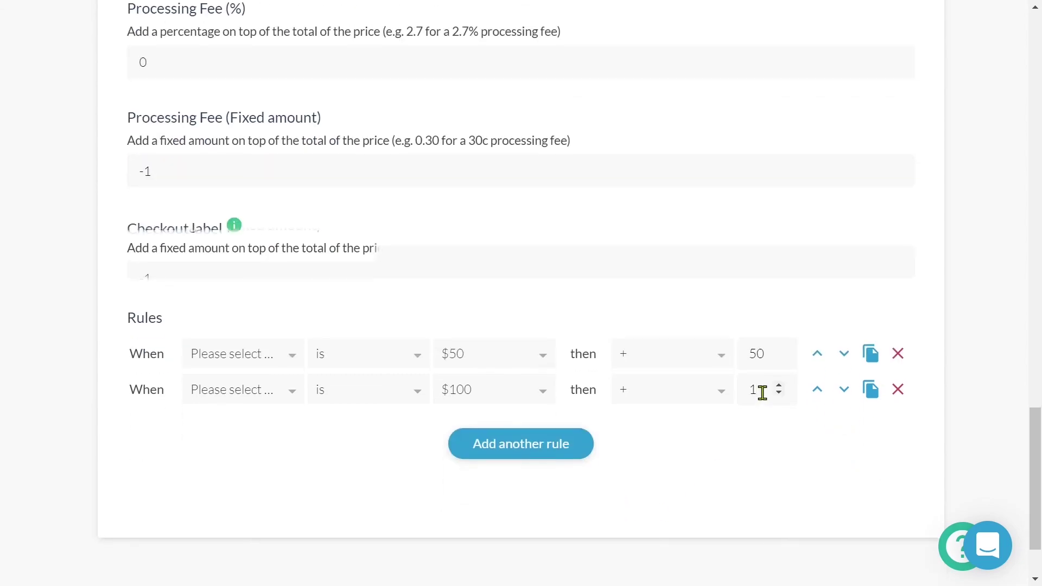
click(541, 454)
click(535, 427)
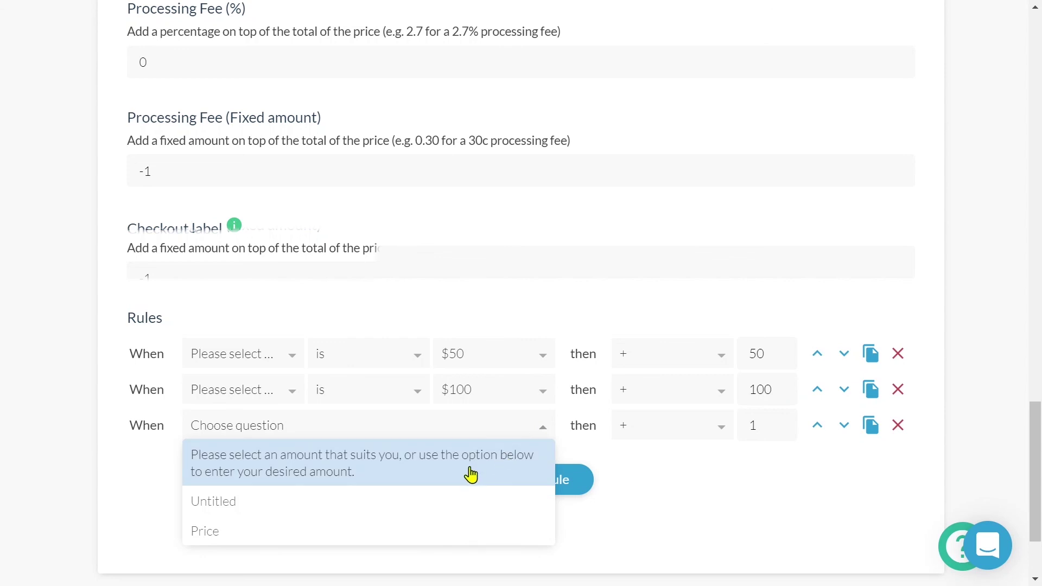